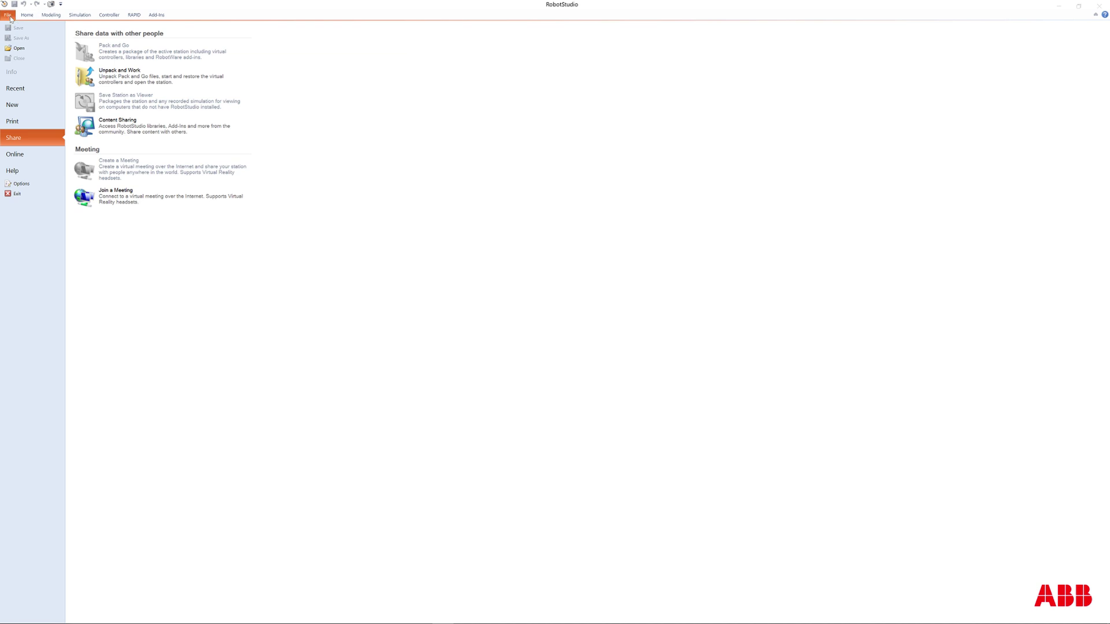
Look through the available home, modeling, simulation, controller, RAPID and add-in commands
left_click(58, 15)
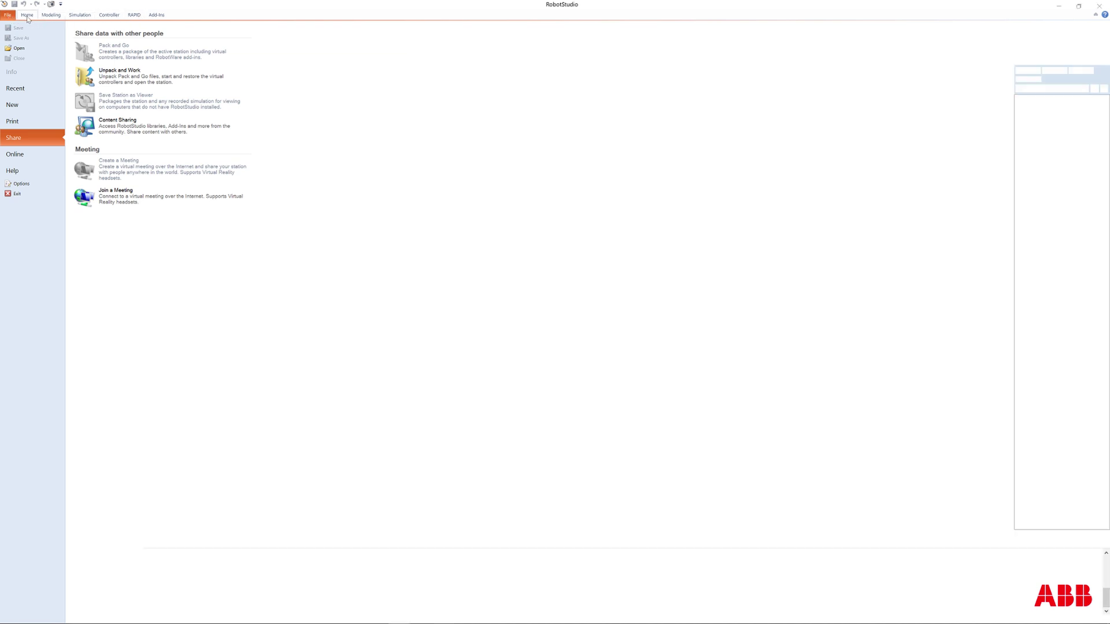
left_click(79, 17)
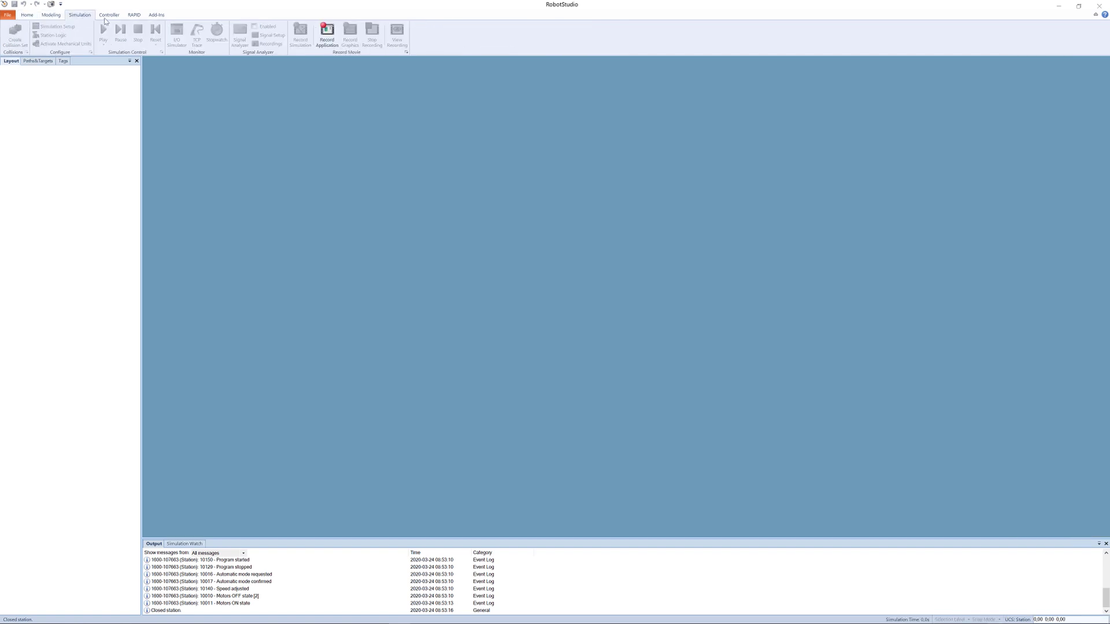
left_click(124, 18)
left_click(135, 15)
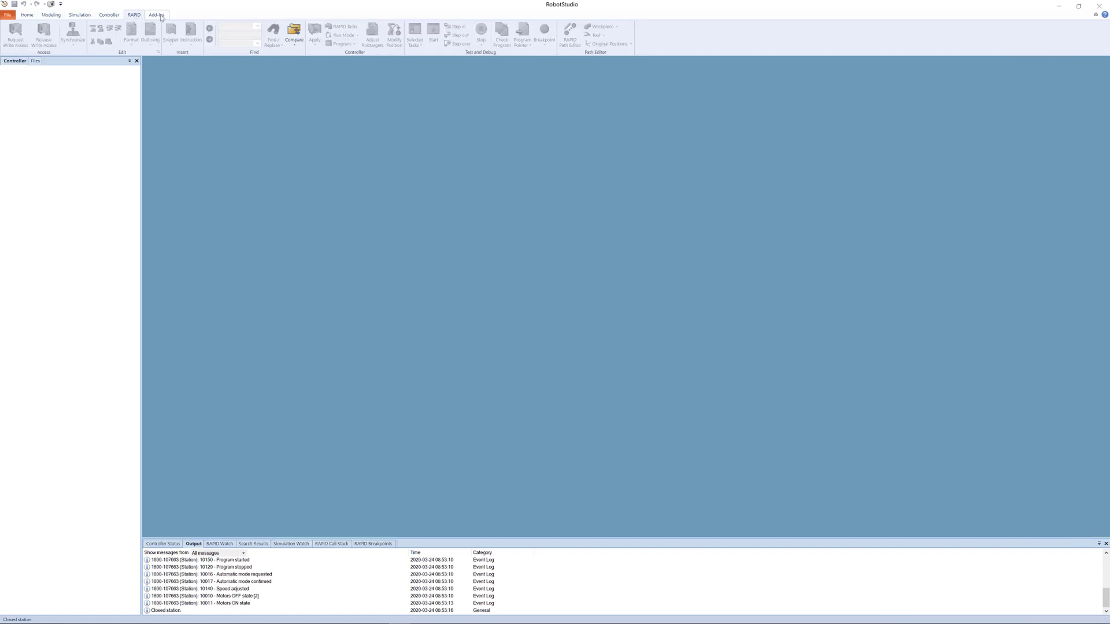
left_click(156, 15)
left_click(7, 15)
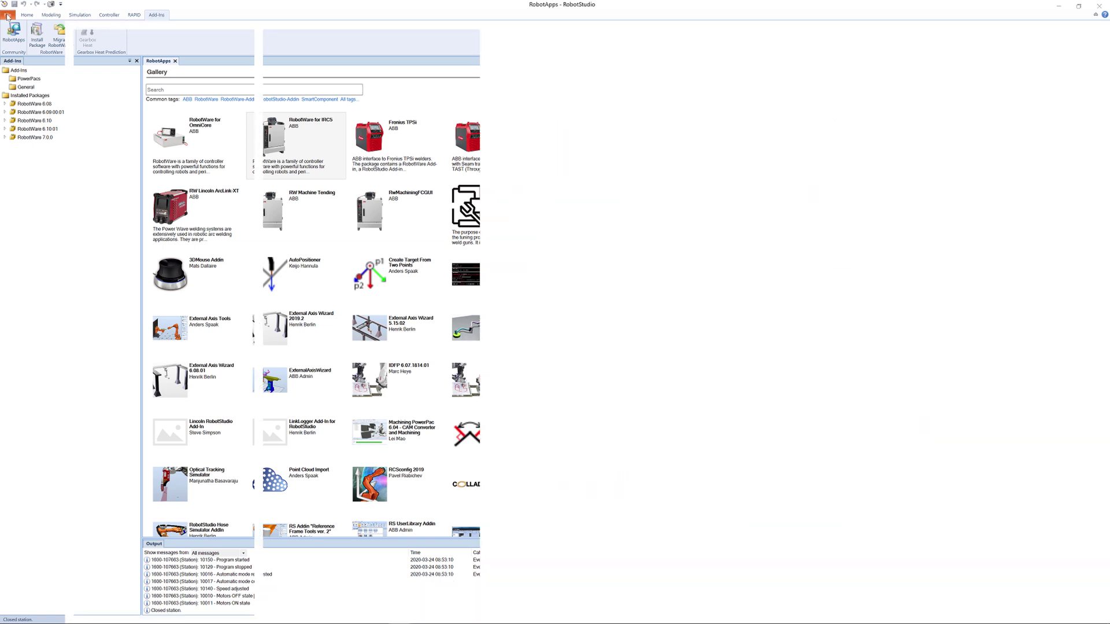
left_click(27, 15)
left_click(51, 15)
left_click(79, 15)
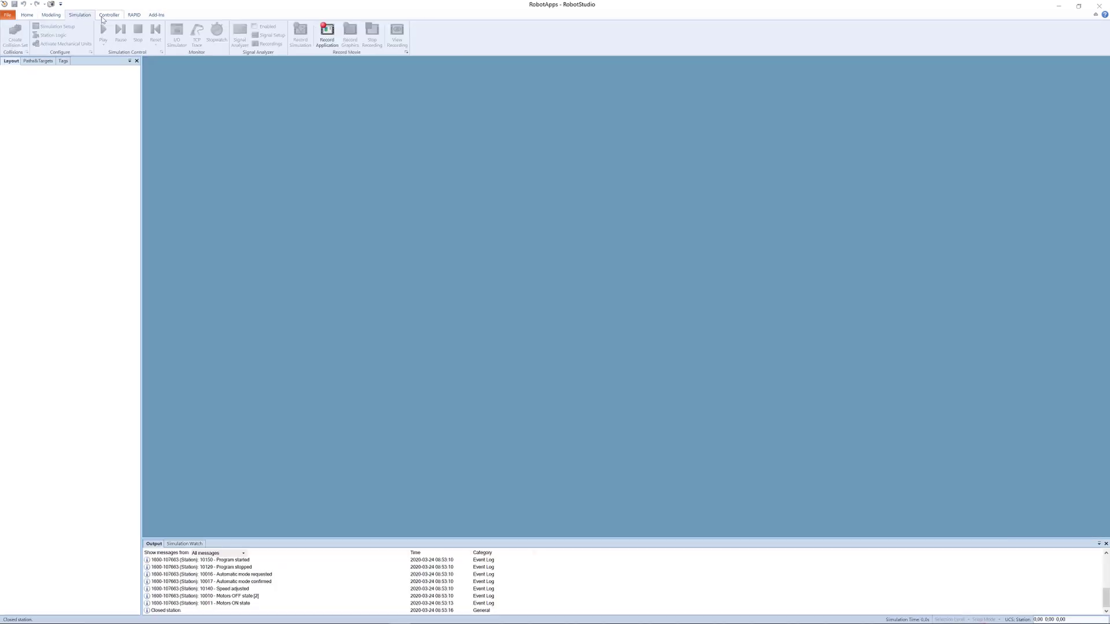
left_click(109, 15)
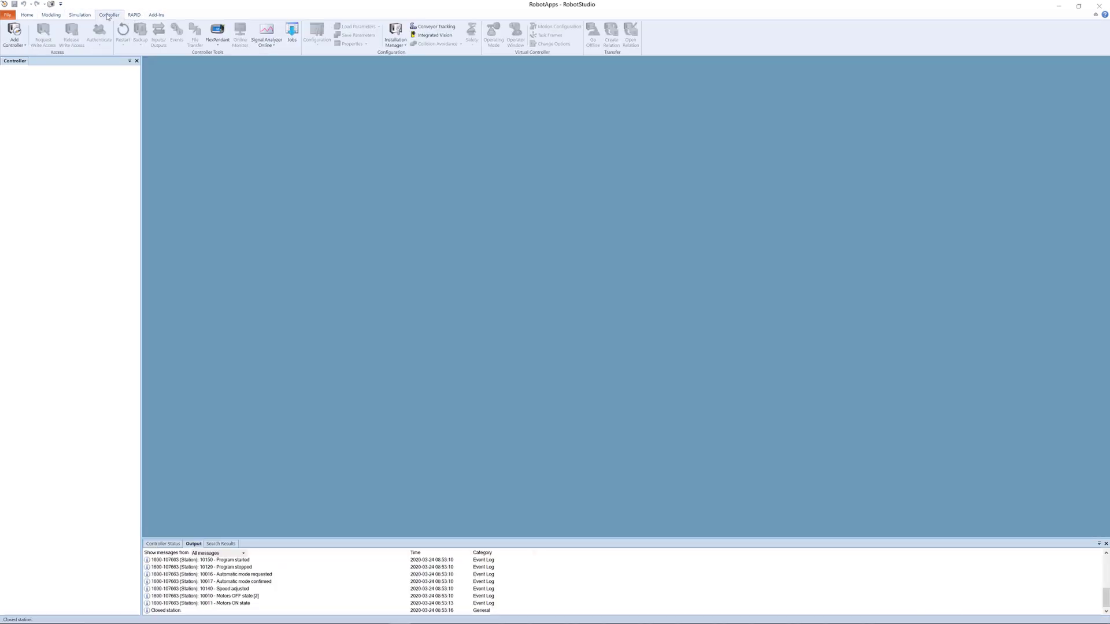
left_click(134, 18)
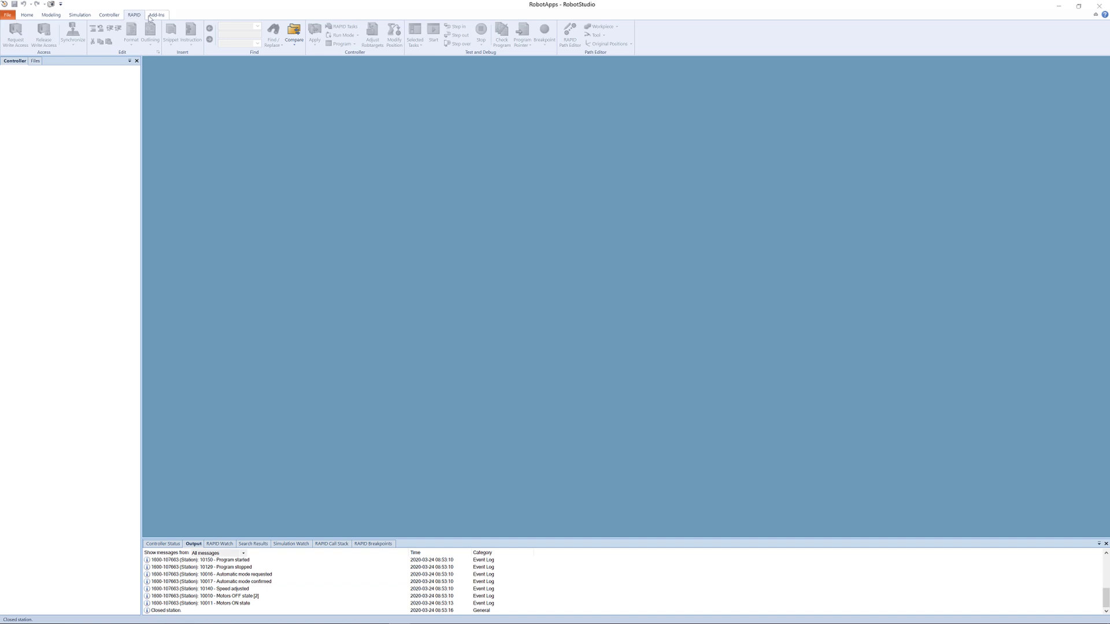
Add the RobotWare 6.10.02 package from the RobotApps gallery and accept its license agreement
left_click(155, 16)
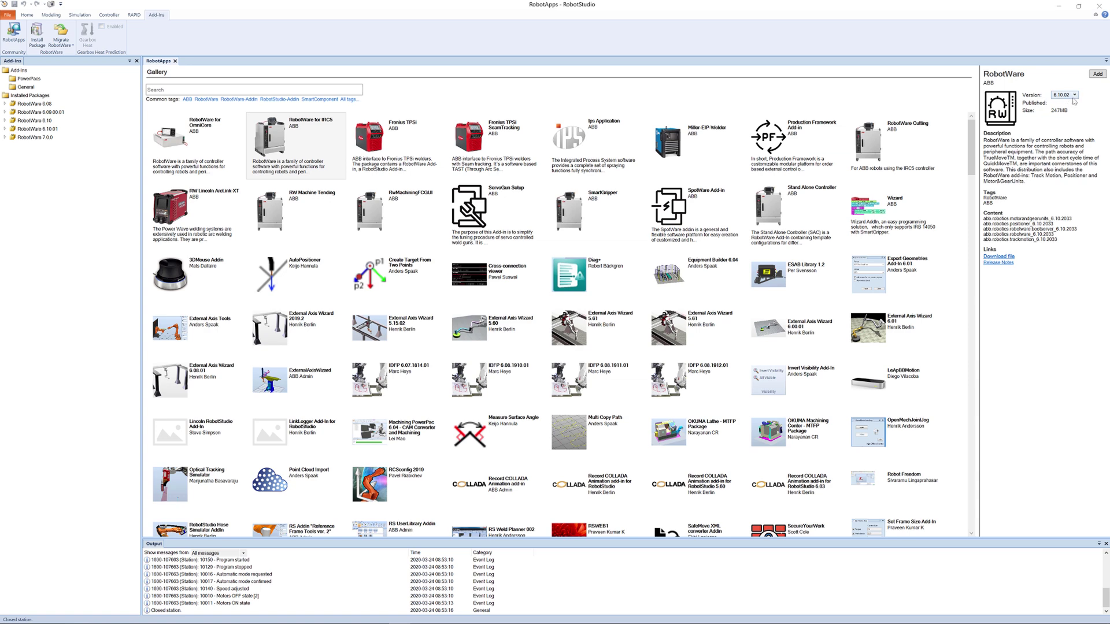
left_click(1098, 74)
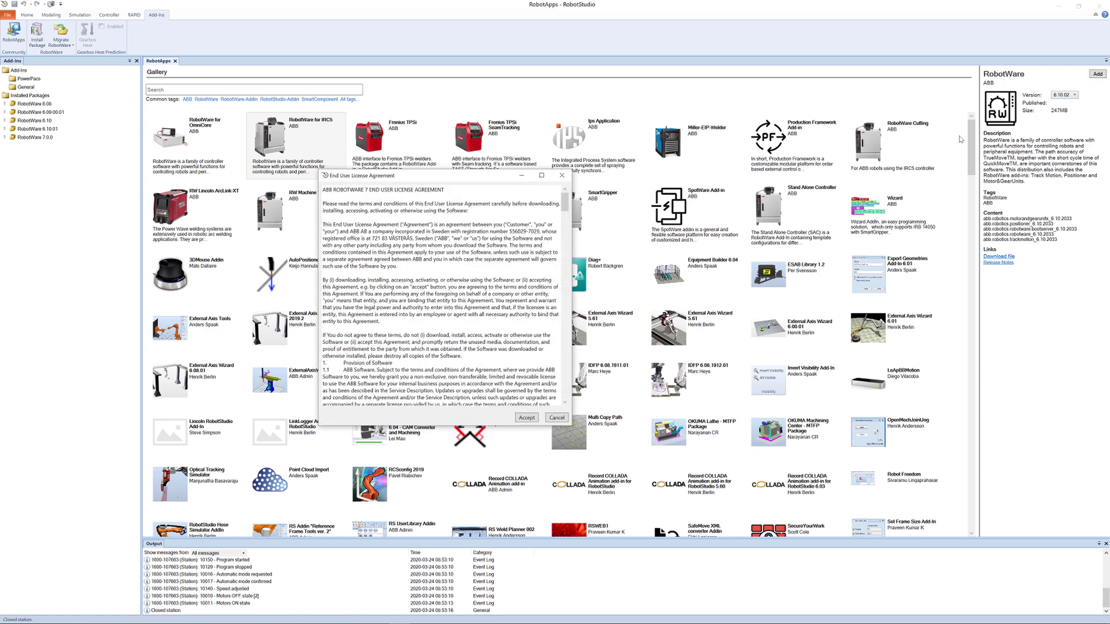
left_click(526, 418)
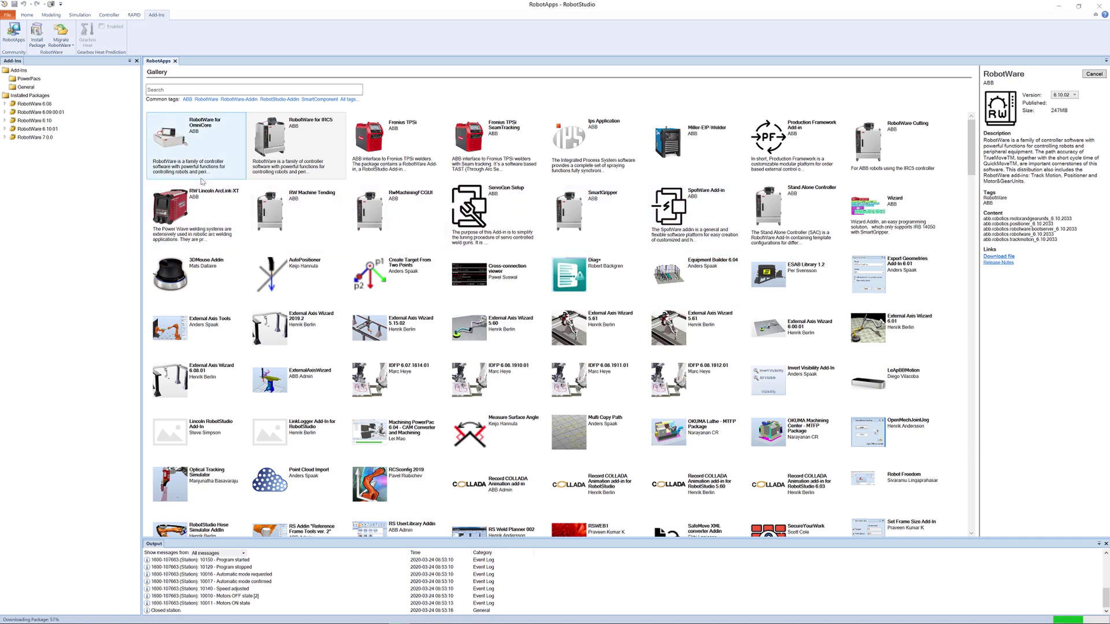
Run the licensing Activation Wizard with the option to specify a network license server, keeping the server already entered
left_click(8, 16)
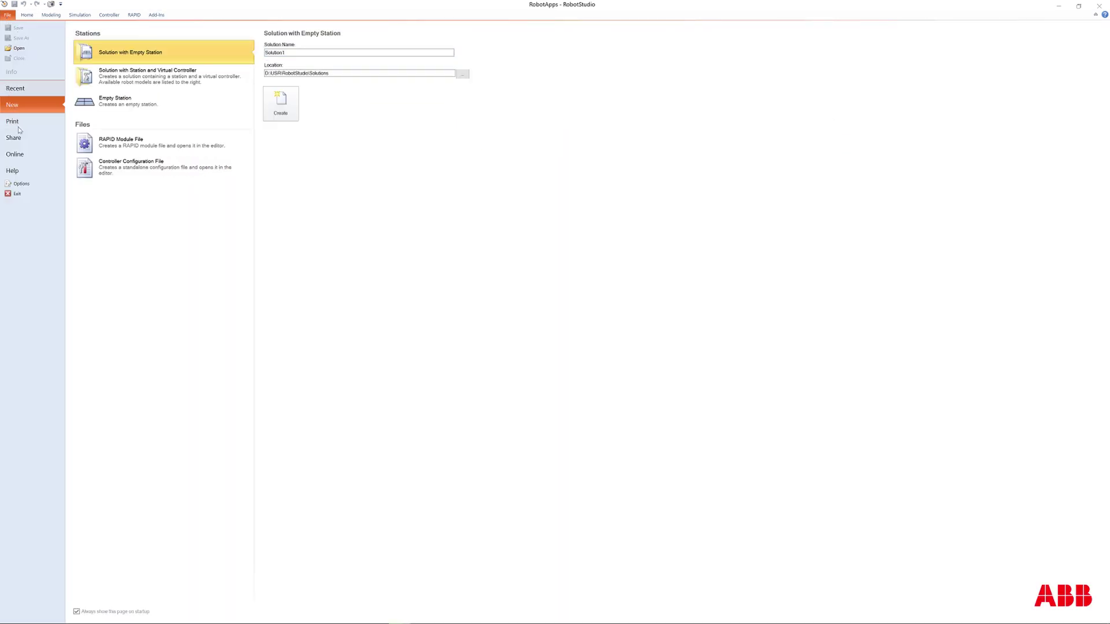
left_click(11, 187)
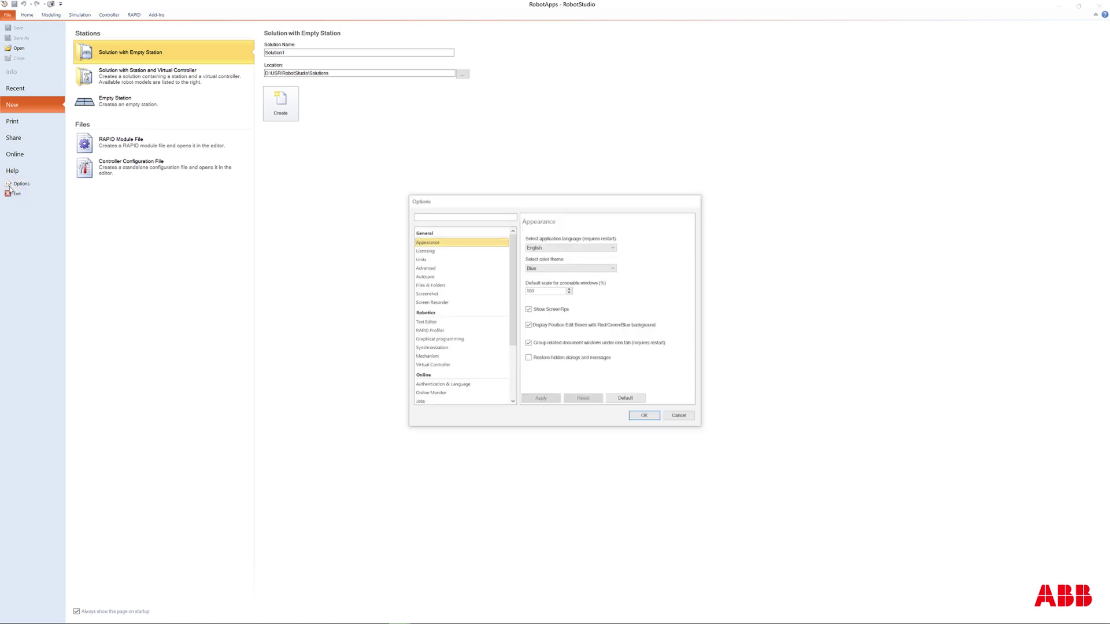
left_click(431, 251)
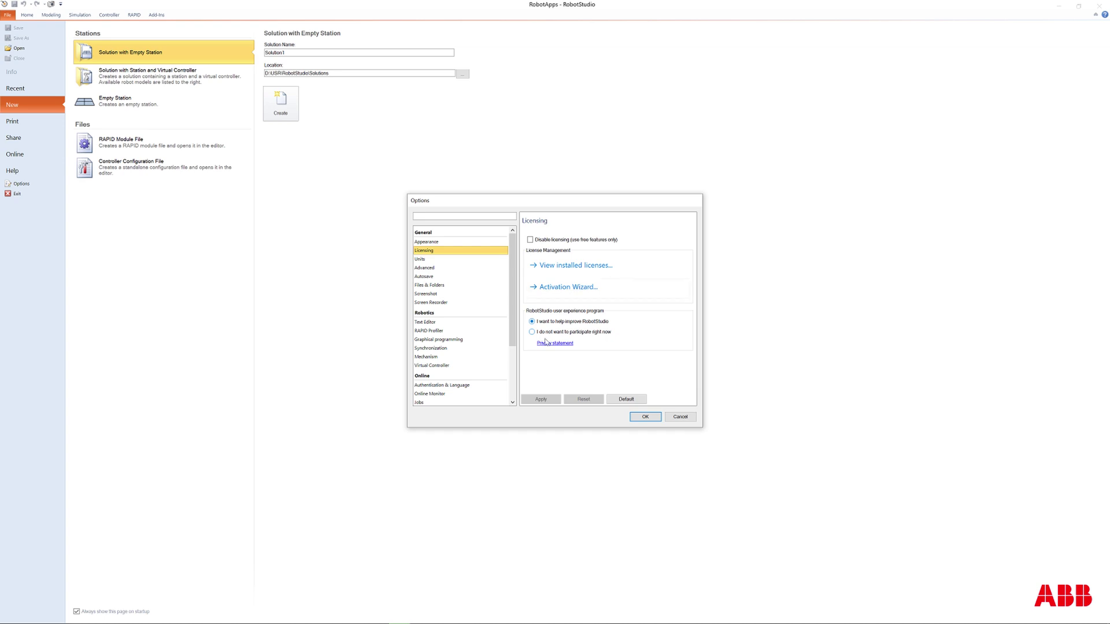
left_click(554, 288)
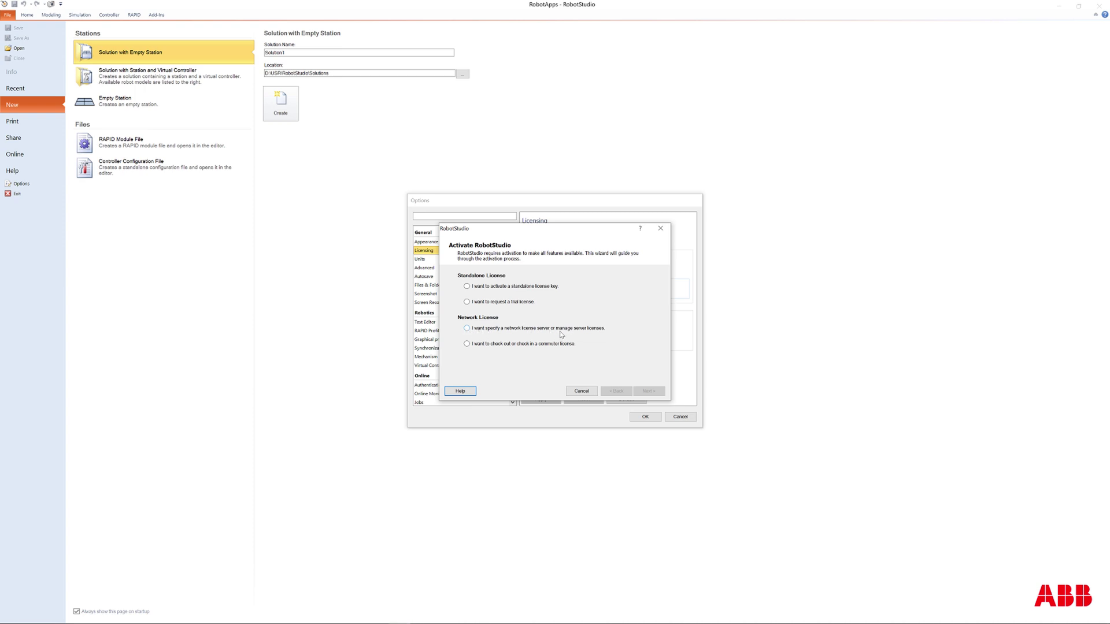
left_click(469, 329)
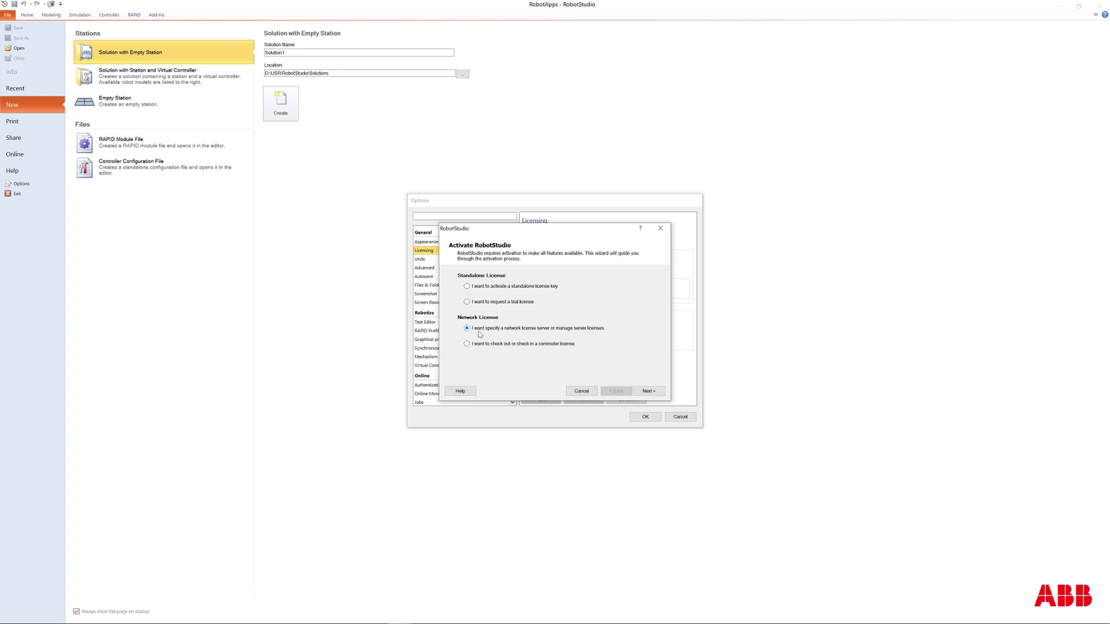
left_click(649, 391)
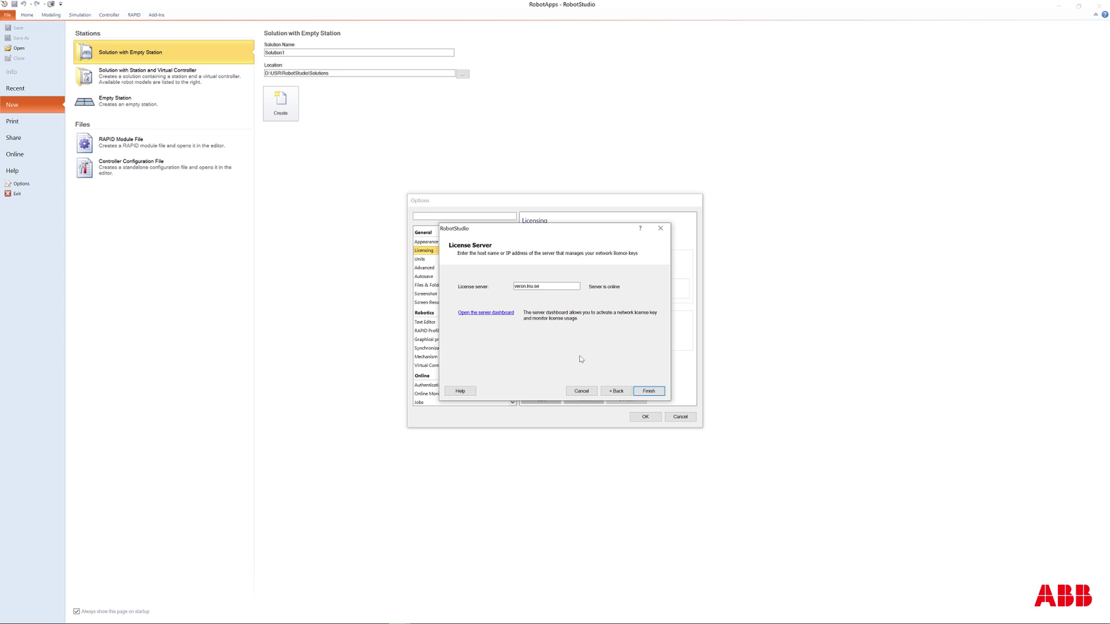
left_click(642, 391)
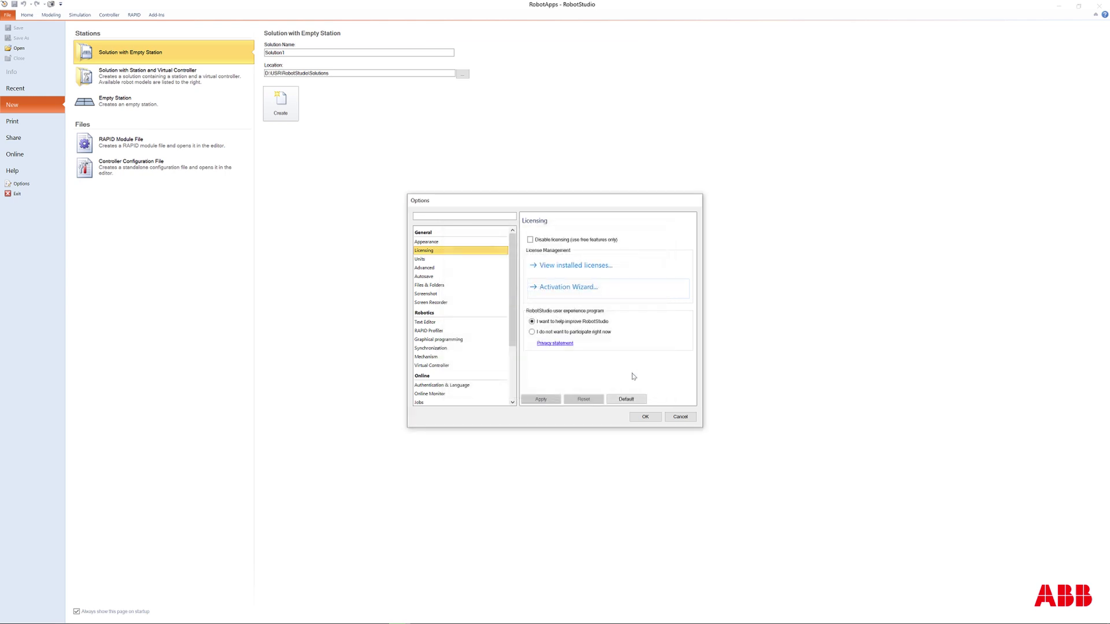
View the list of installed licenses and close the options
left_click(561, 270)
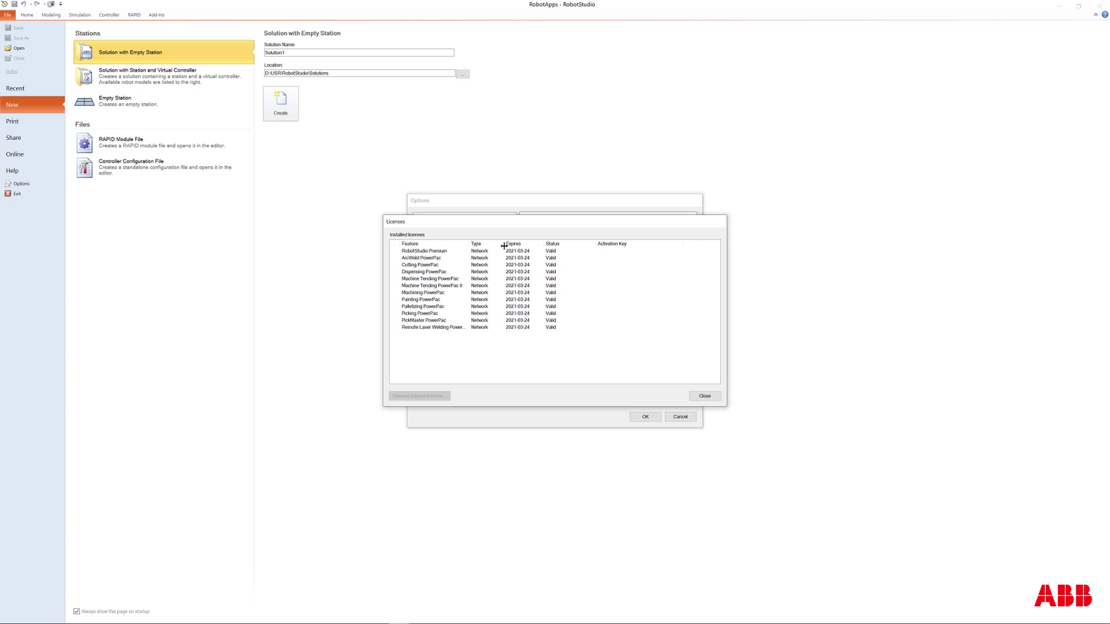
left_click(702, 397)
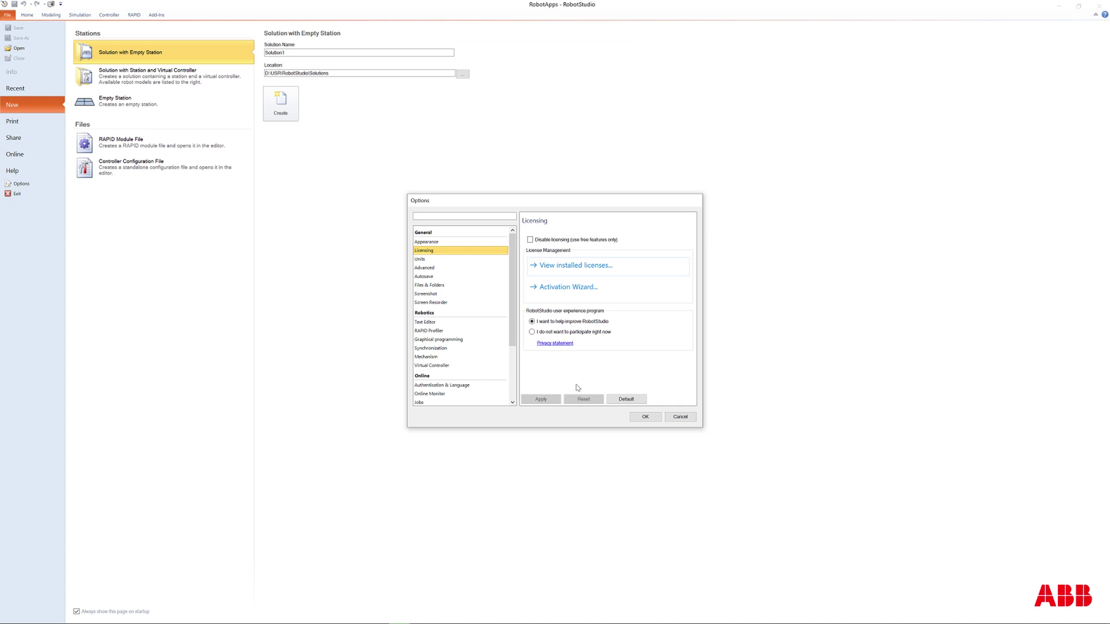
left_click(657, 417)
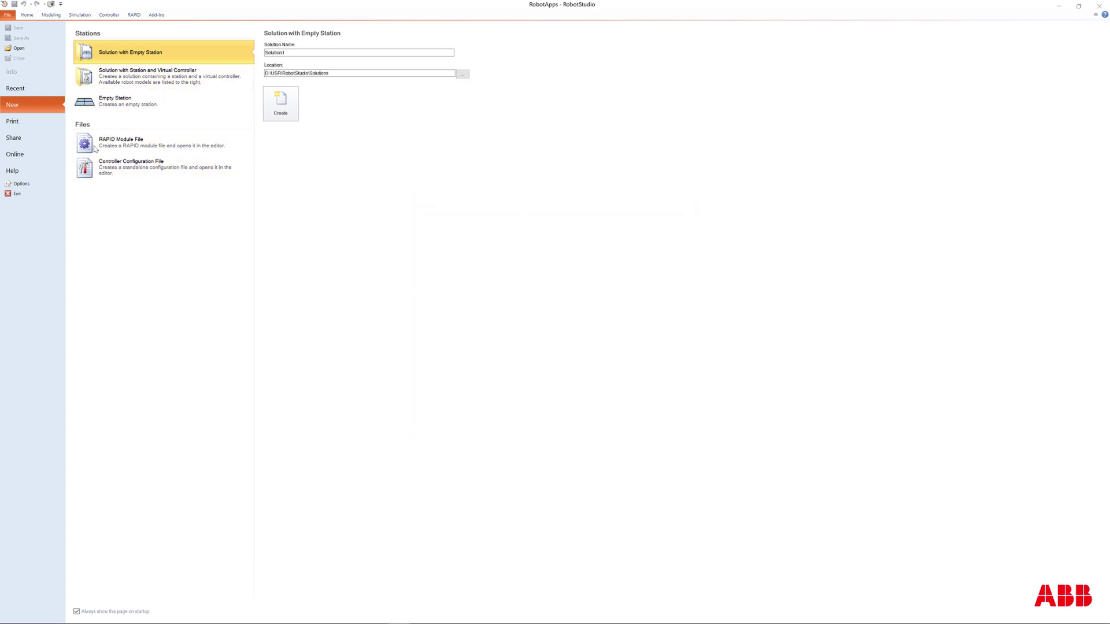
Check the user documents location in the Files & Folders options
left_click(22, 184)
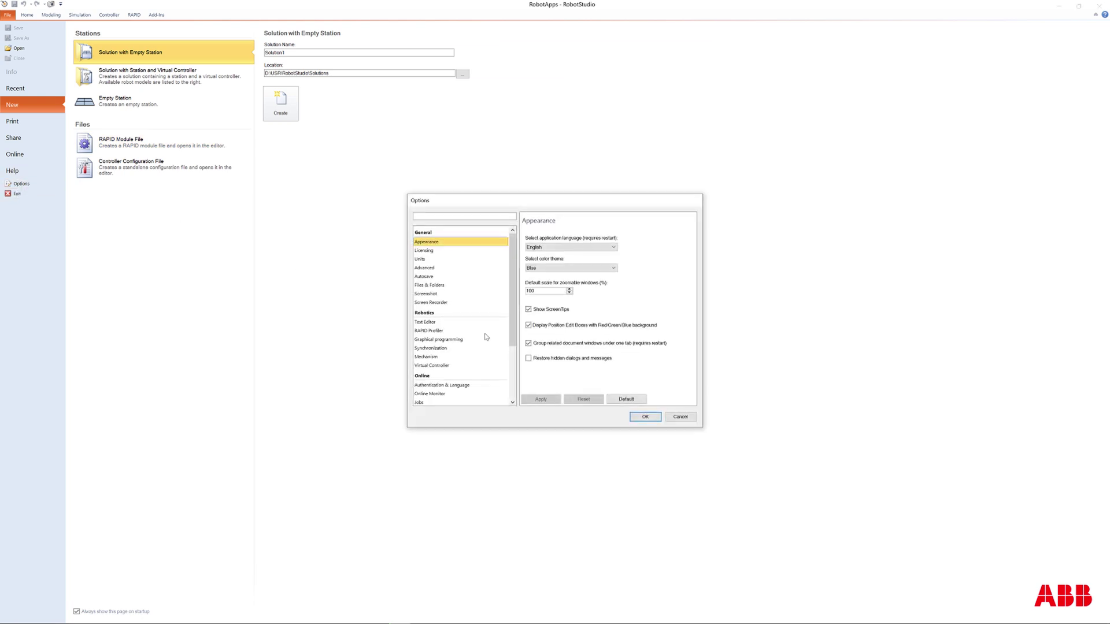
left_click(431, 285)
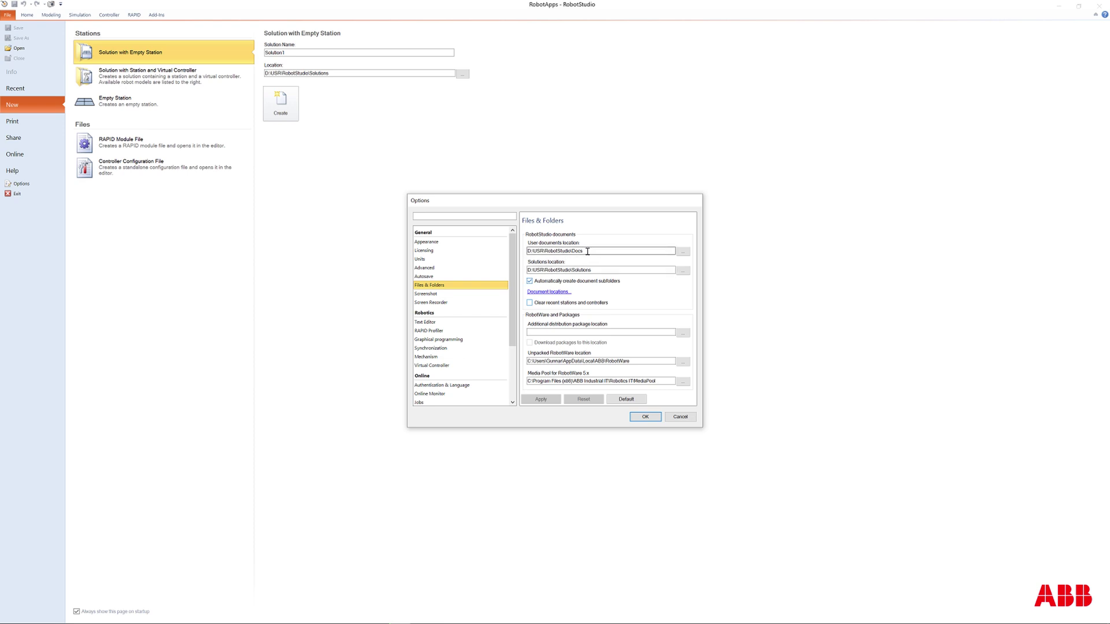
left_click_drag(581, 252, 523, 252)
left_click(589, 251)
left_click(645, 417)
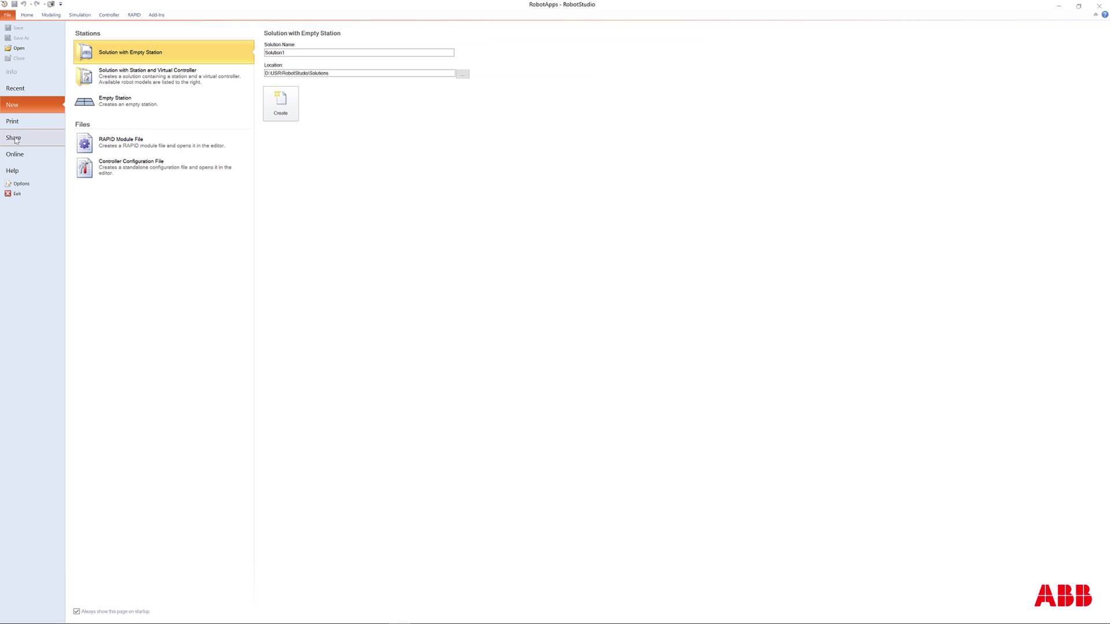
Start Unpack and Work and choose Demo AW Station.rspag from the RobotStudio DEMO folder as the package to unpack
left_click(16, 140)
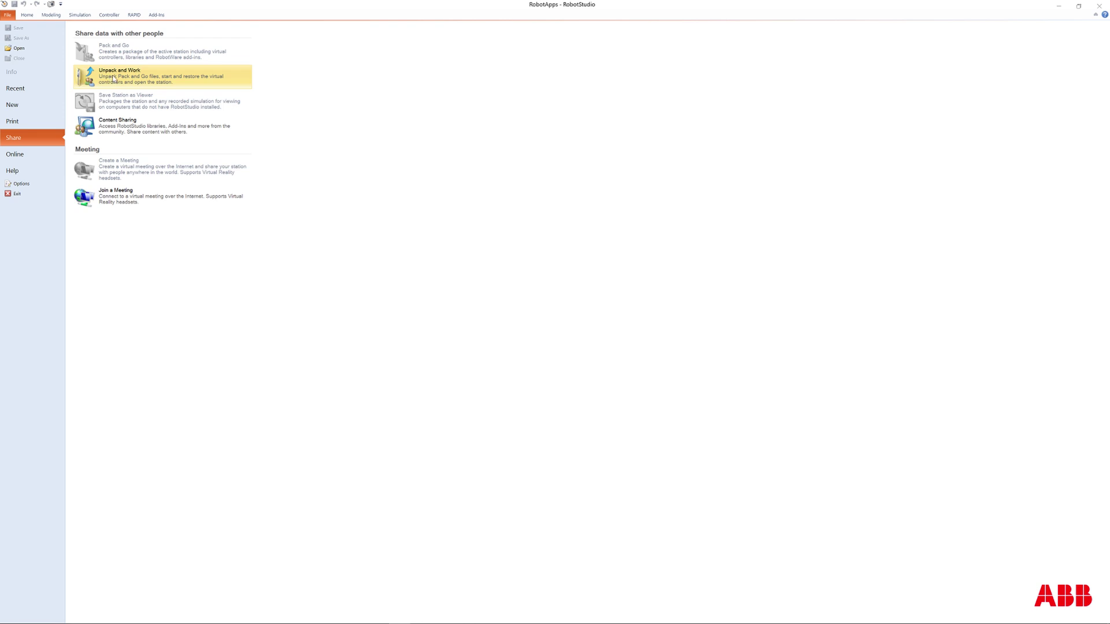
left_click(115, 79)
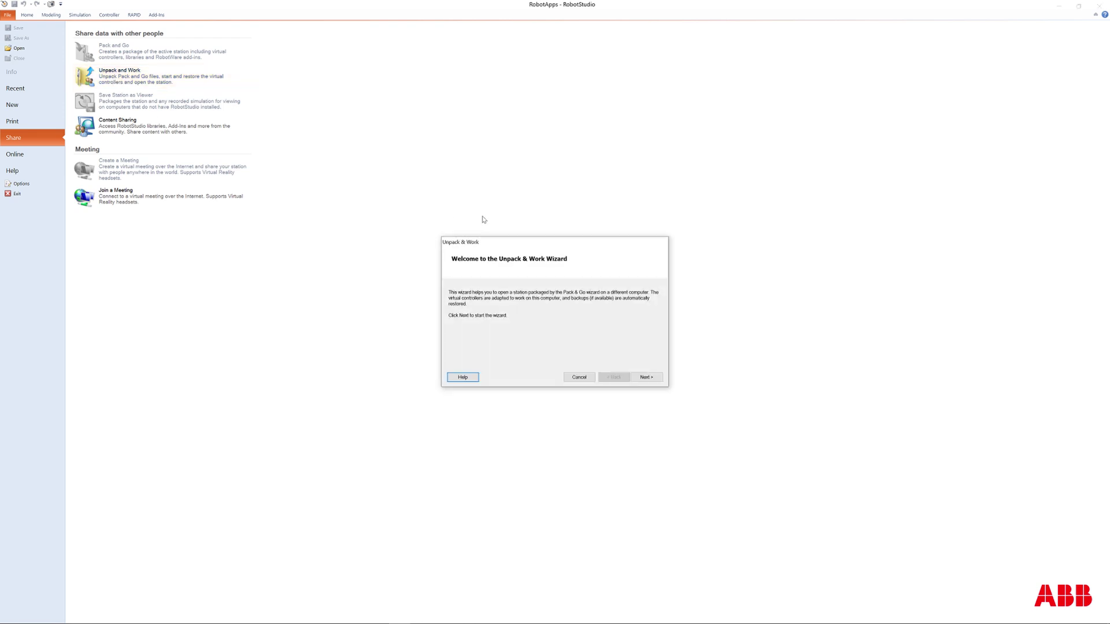
left_click(648, 377)
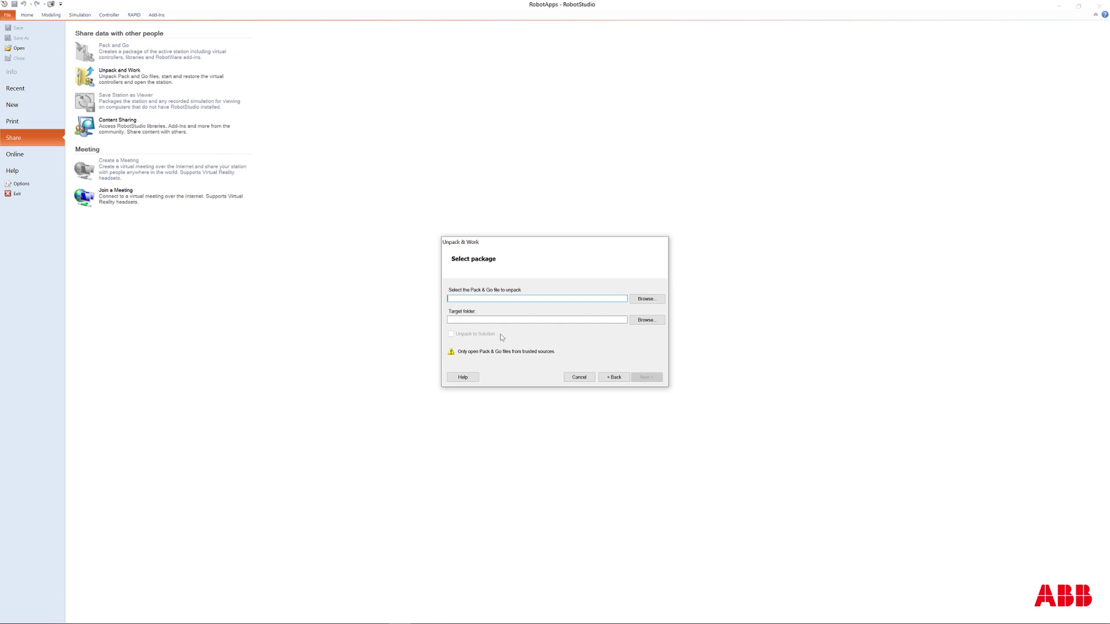
left_click(646, 299)
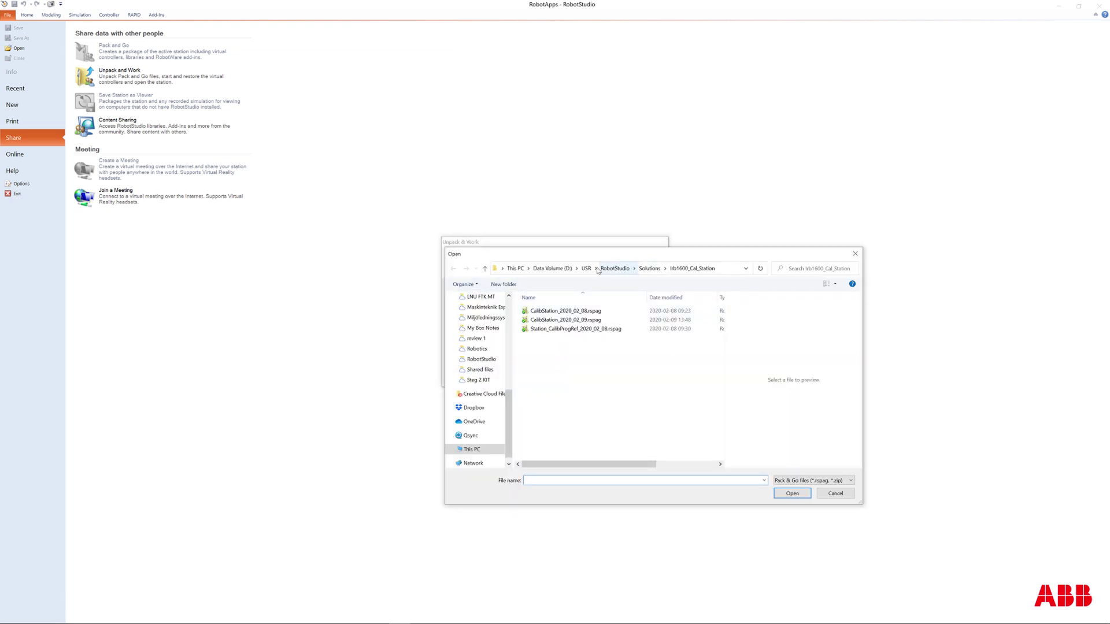
left_click(615, 270)
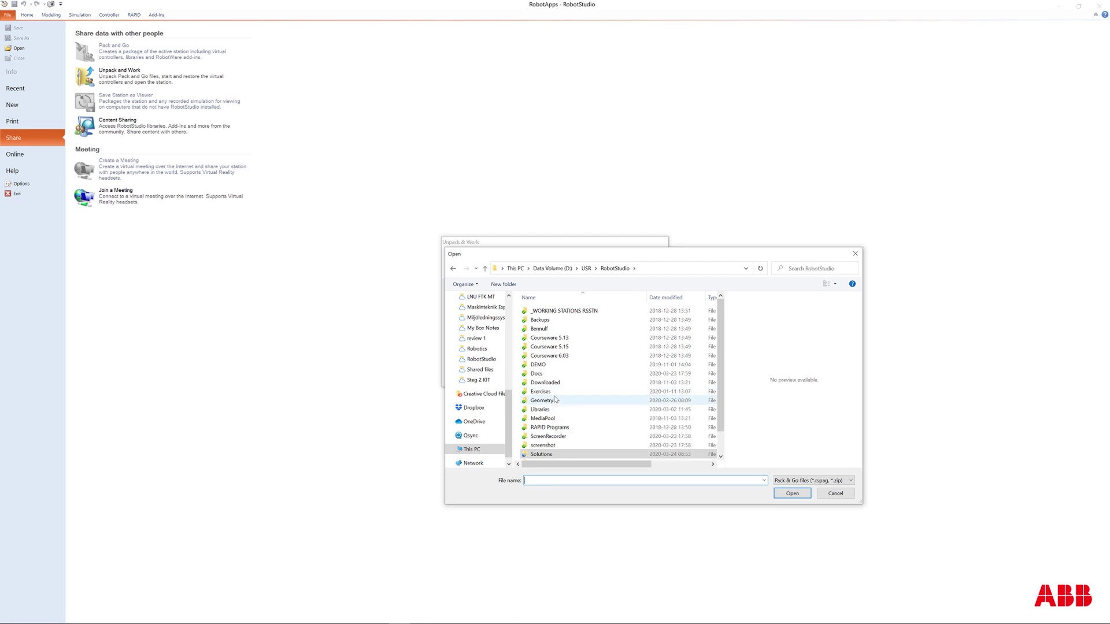
double_click(538, 364)
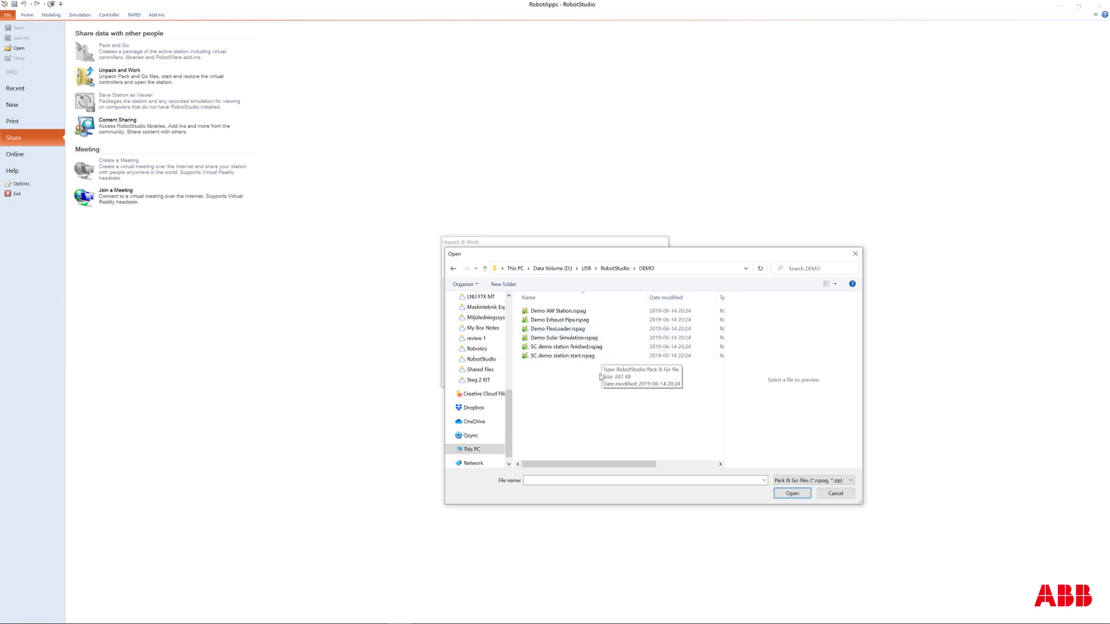
left_click(533, 314)
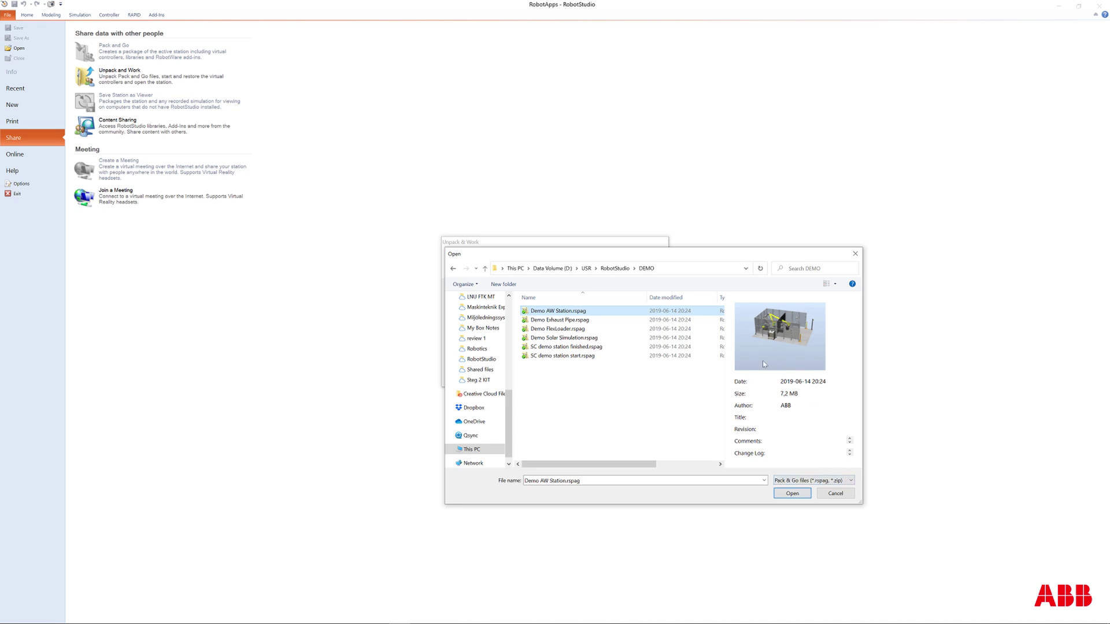
left_click(791, 495)
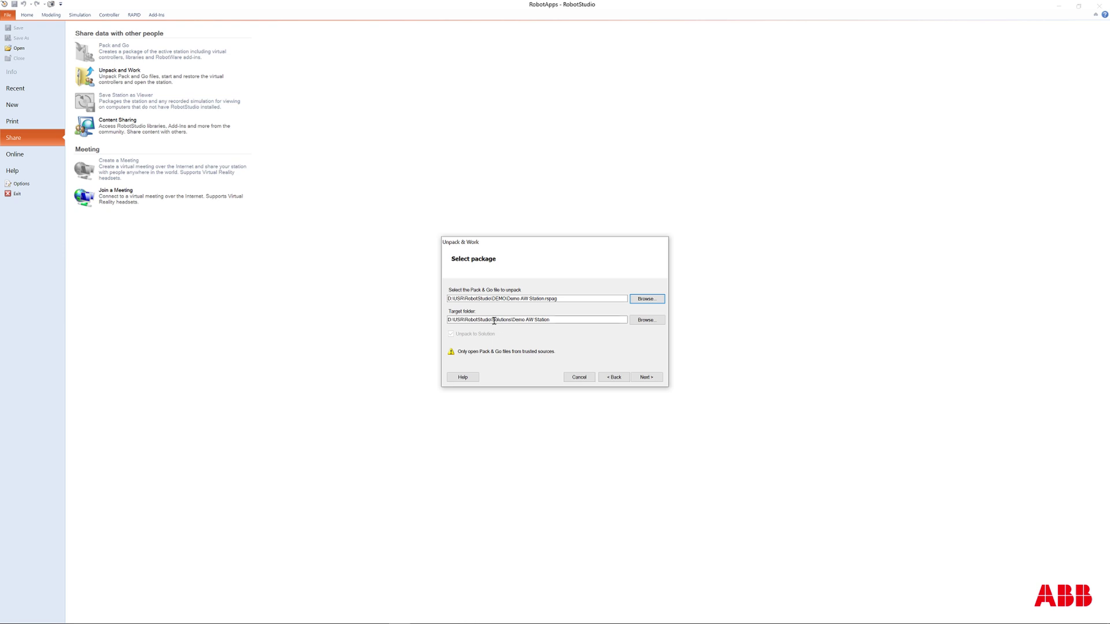
Keep the proposed target folder, load library files from Pack & Go, and use RobotWare 6.08.00.00 with automatic backup restore
left_click(504, 321)
left_click(646, 377)
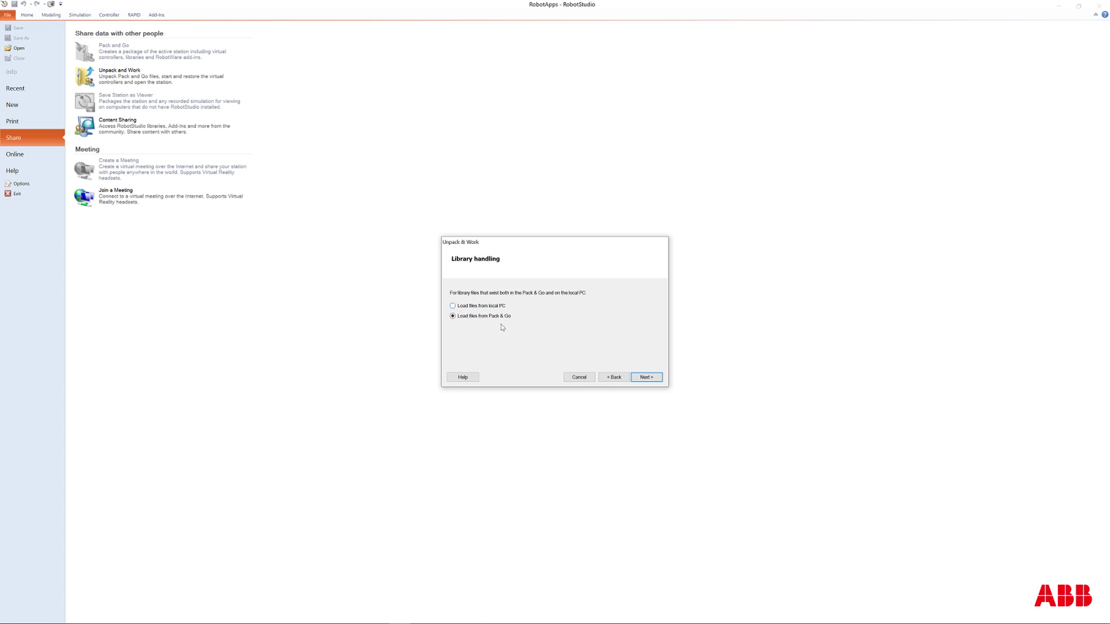
left_click(646, 377)
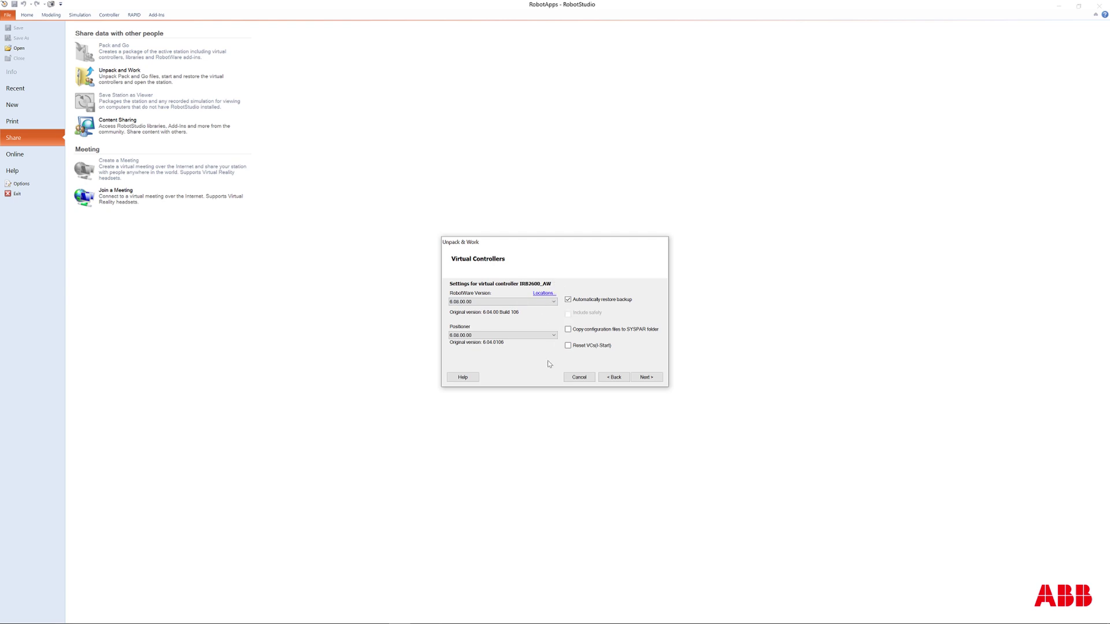
left_click(647, 378)
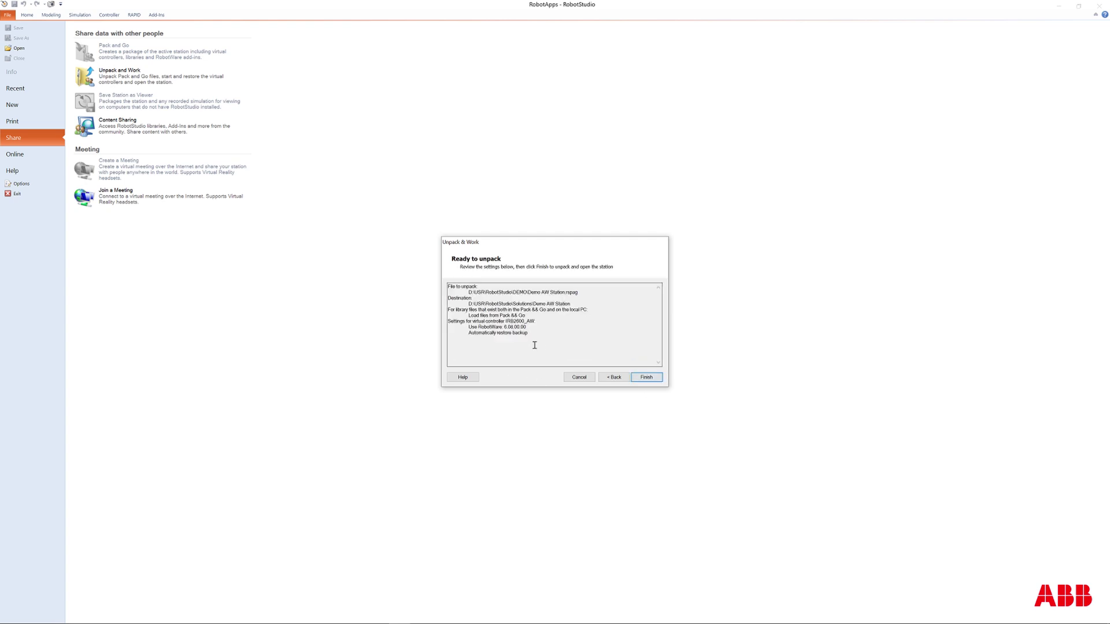
Unpack the station, accept the newer IRB2600_12_165_G_02 robot library, and close the Unpack & Work wizard
left_click(647, 377)
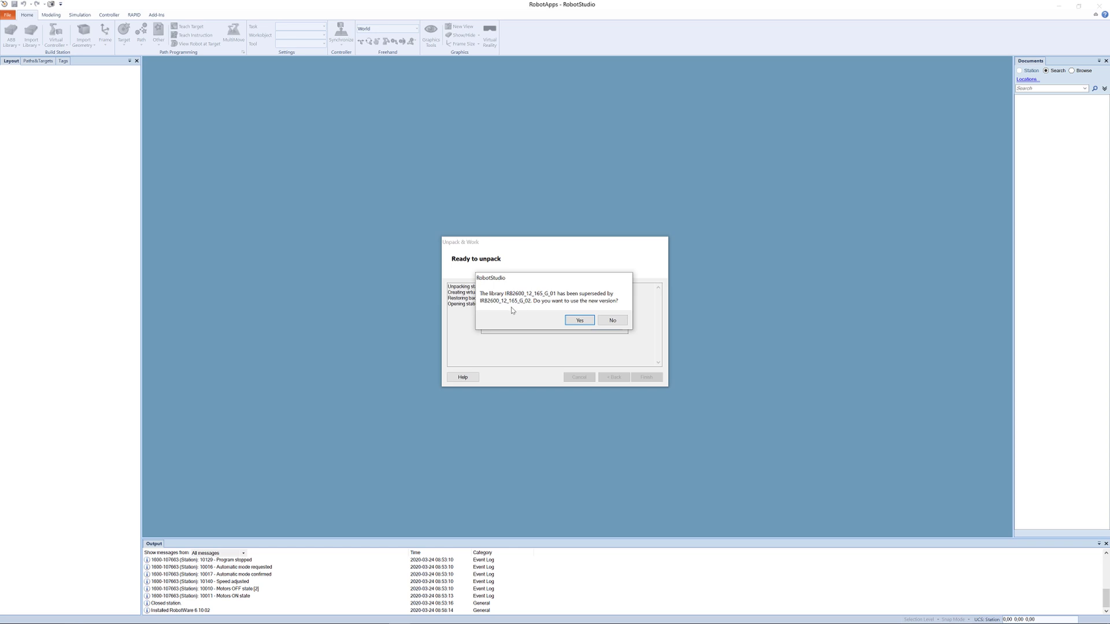
left_click(580, 322)
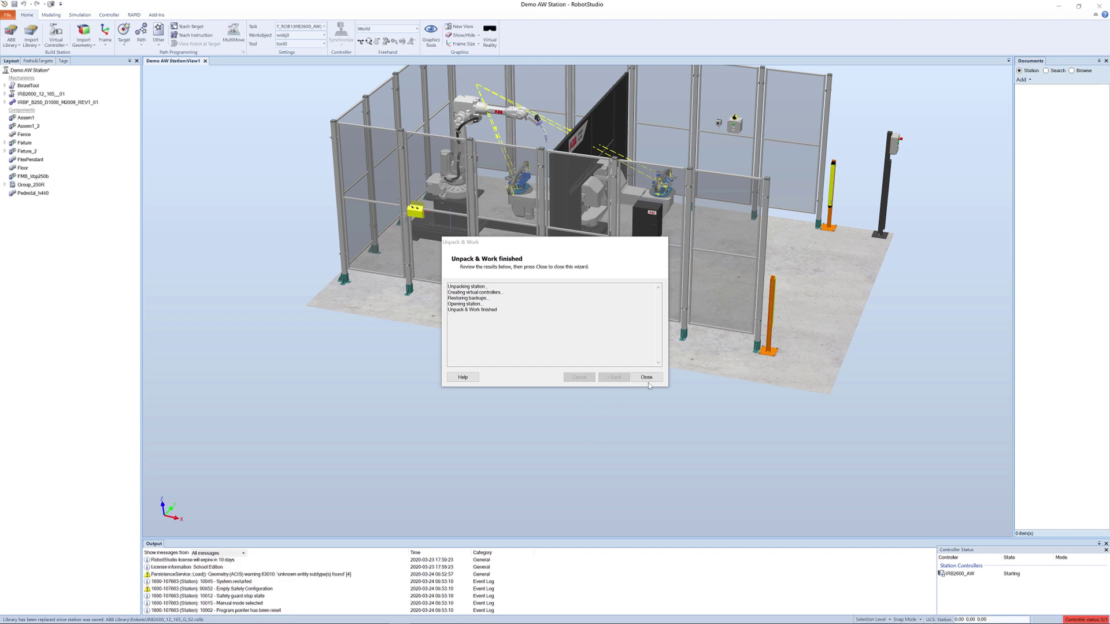
left_click(647, 378)
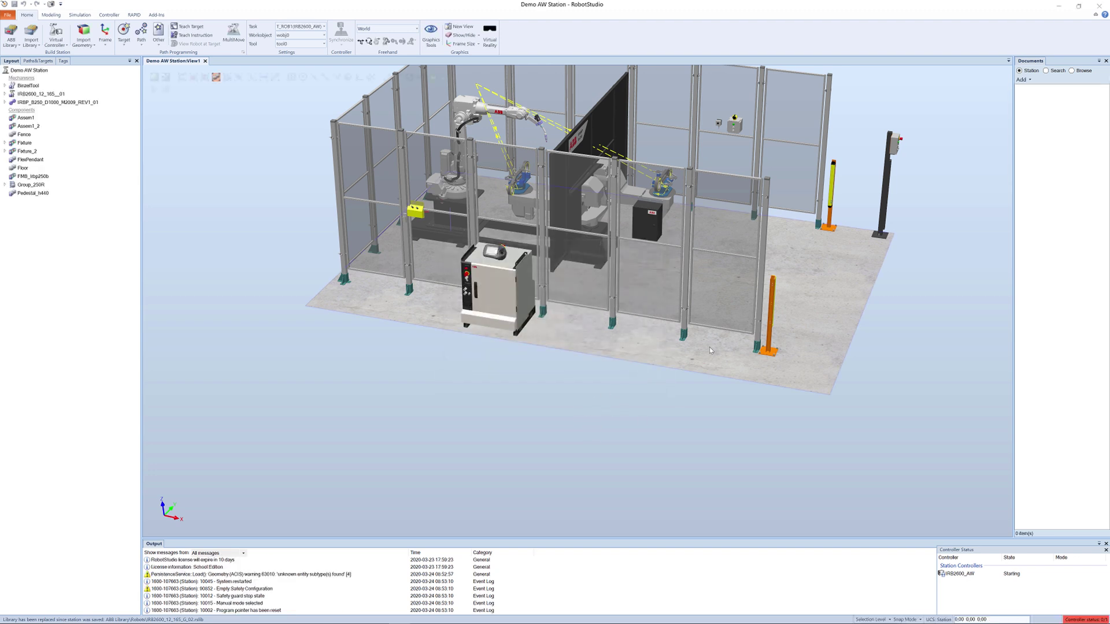
Examine the whole welding cell from several angles and distances, including the robot, positioner, fixtures and dividing wall
left_click_drag(708, 329, 705, 348, "ctrl")
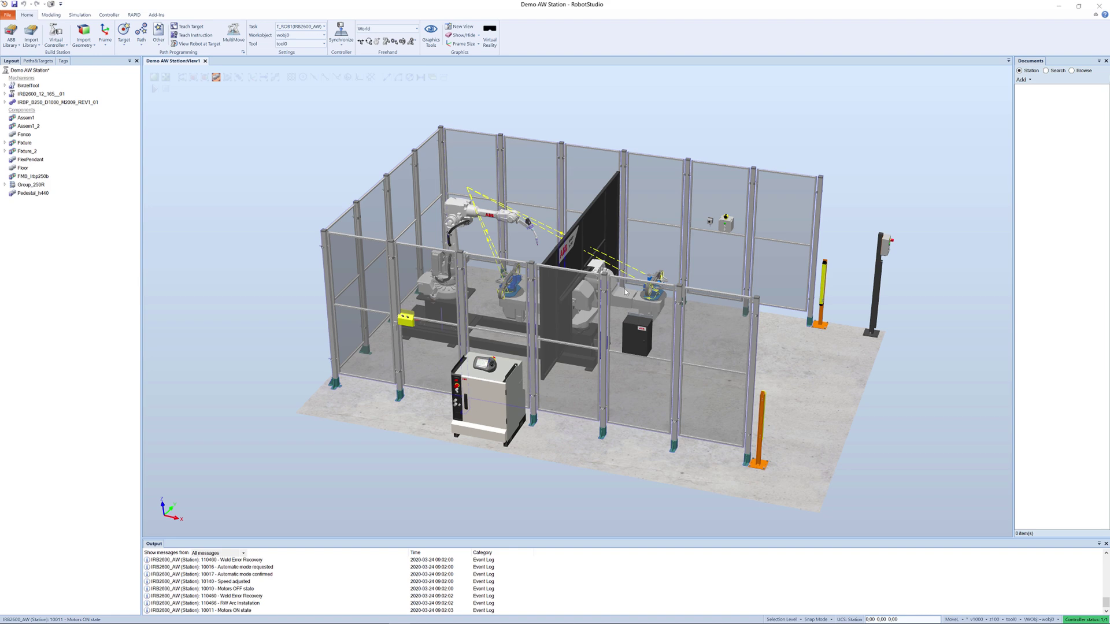
mouse_move(625, 292)
left_mouse_down("ctrl")
mouse_move(584, 302)
mouse_move(632, 309)
mouse_move(596, 280)
mouse_move(621, 308)
mouse_move(708, 238)
mouse_move(680, 275)
mouse_move(698, 230)
mouse_move(623, 293)
mouse_move(598, 283)
mouse_move(617, 280)
left_mouse_up("ctrl")
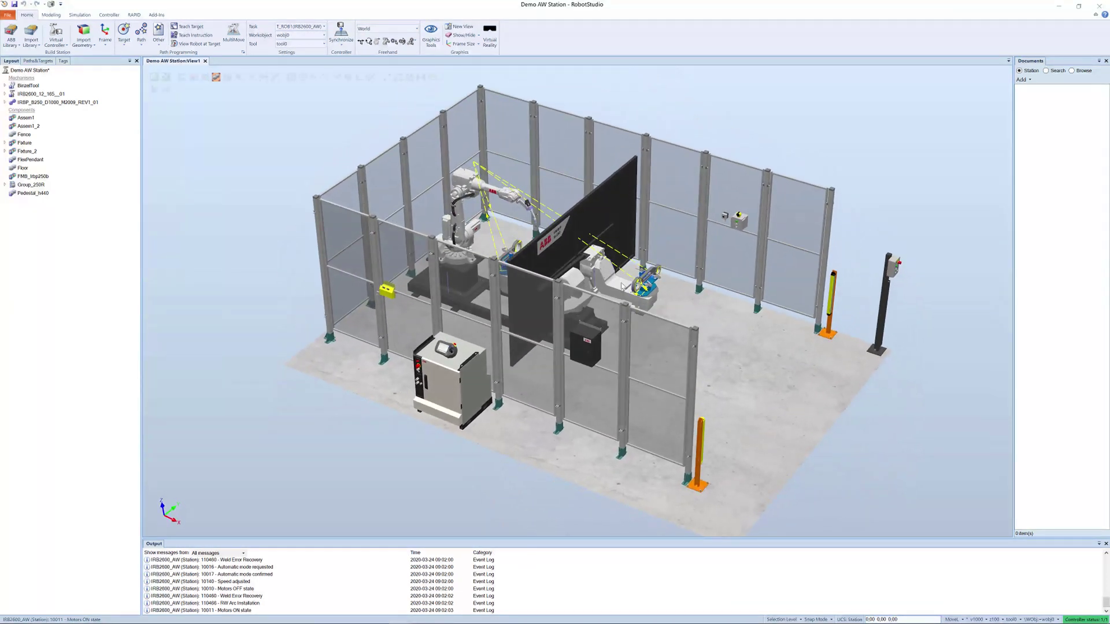
scroll(622, 286, "up", 4)
scroll(623, 287, "down", 4)
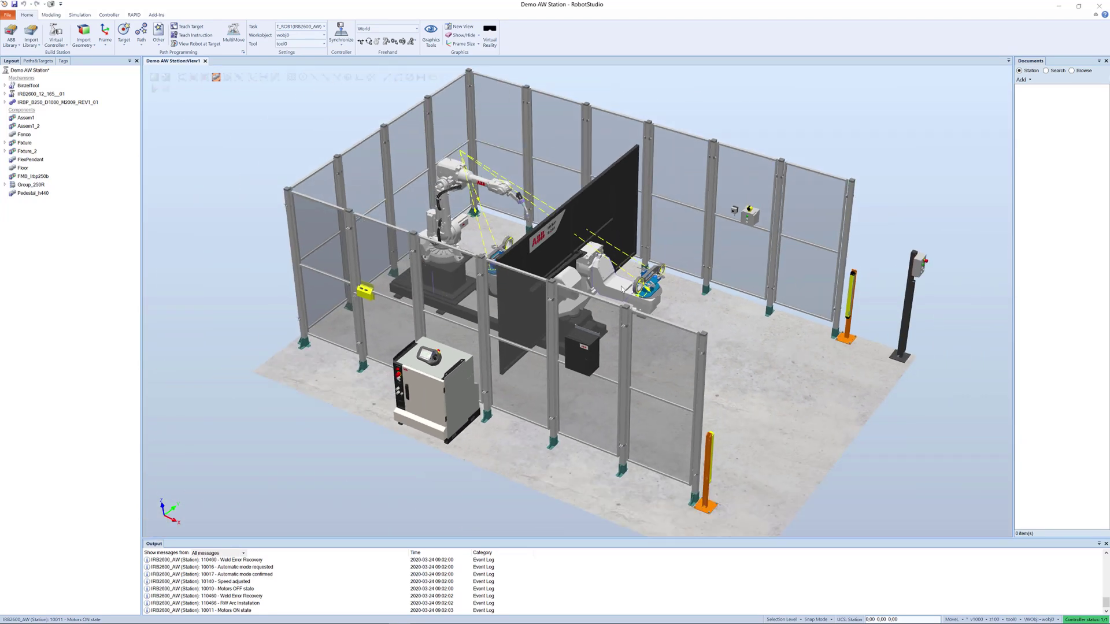
scroll(630, 289, "up", 4)
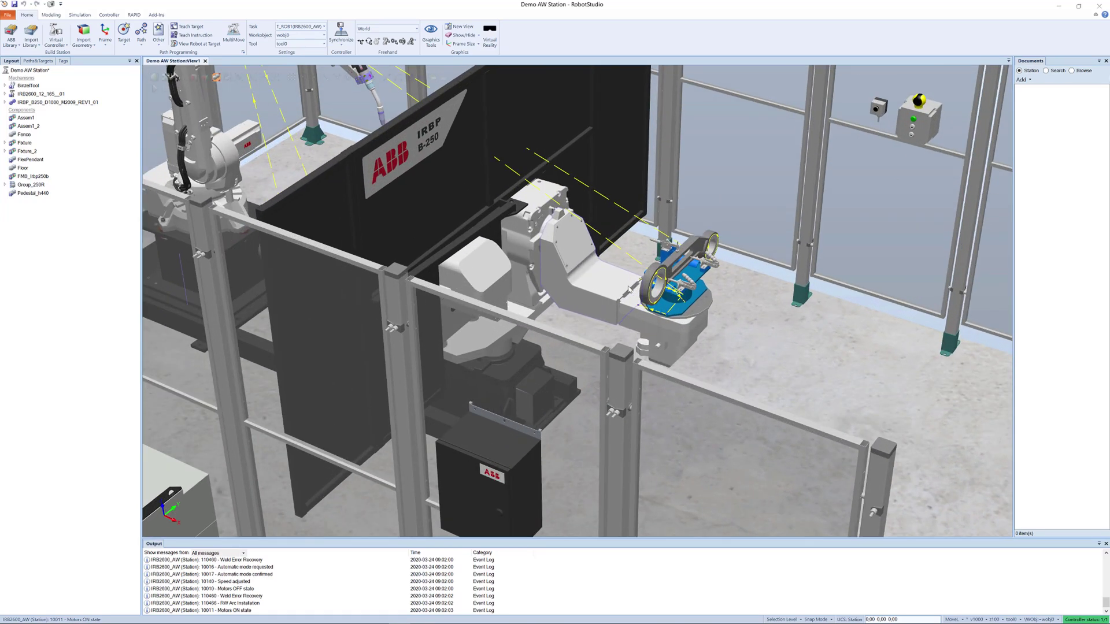
scroll(633, 290, "down", 4)
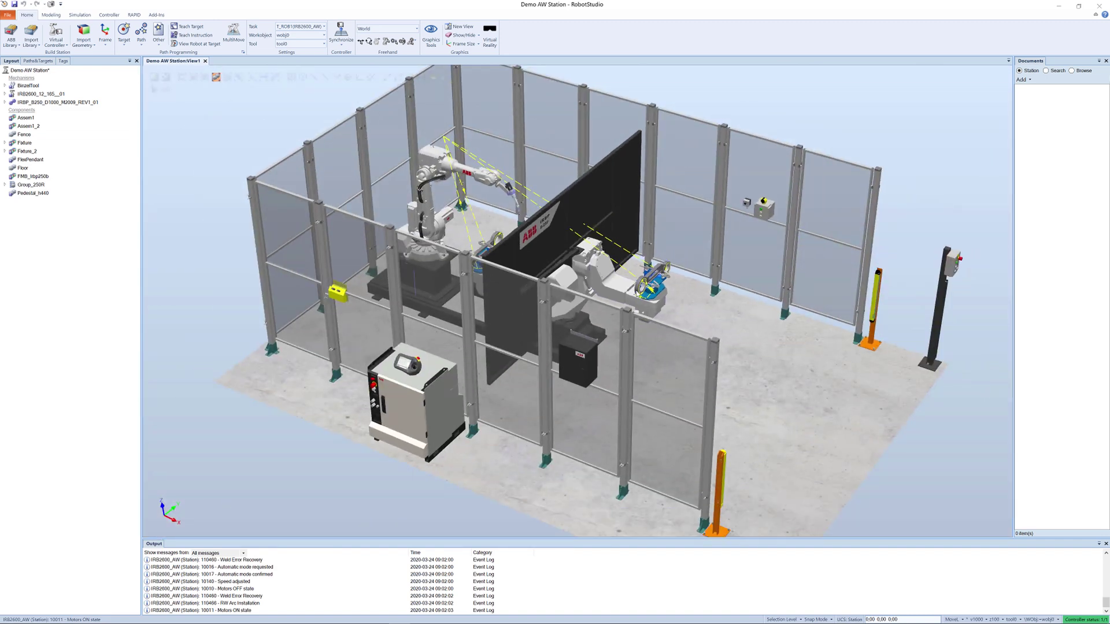
scroll(637, 293, "up", 4)
scroll(637, 295, "down", 4)
left_click_drag(636, 295, 686, 314, "ctrl")
left_click_drag(684, 313, 658, 300, "ctrl")
scroll(658, 300, "up", 5)
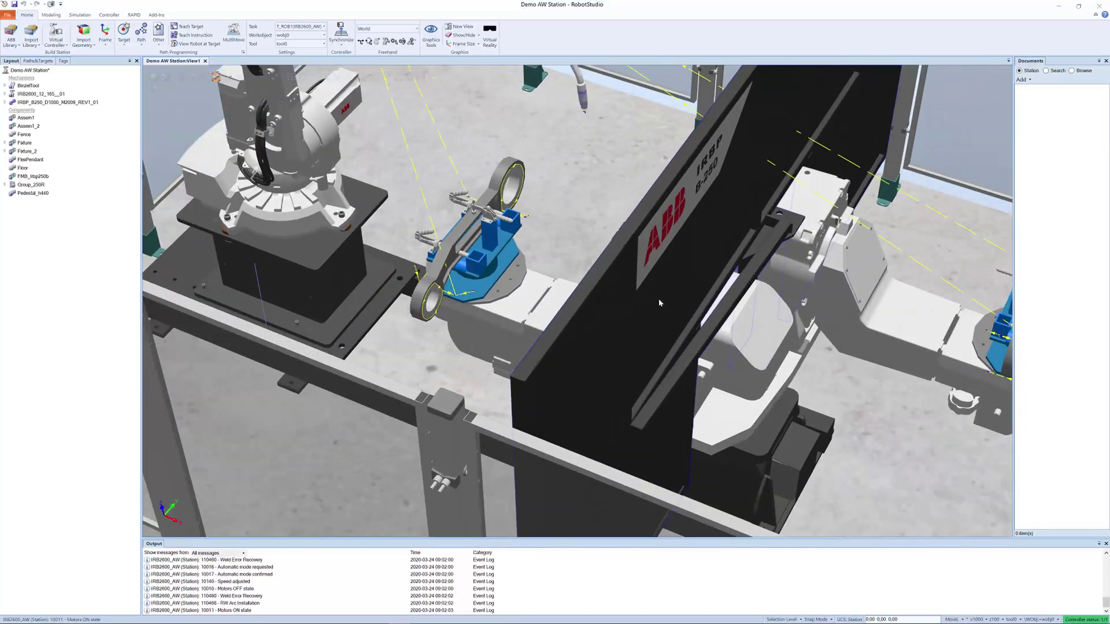
scroll(659, 301, "down", 5)
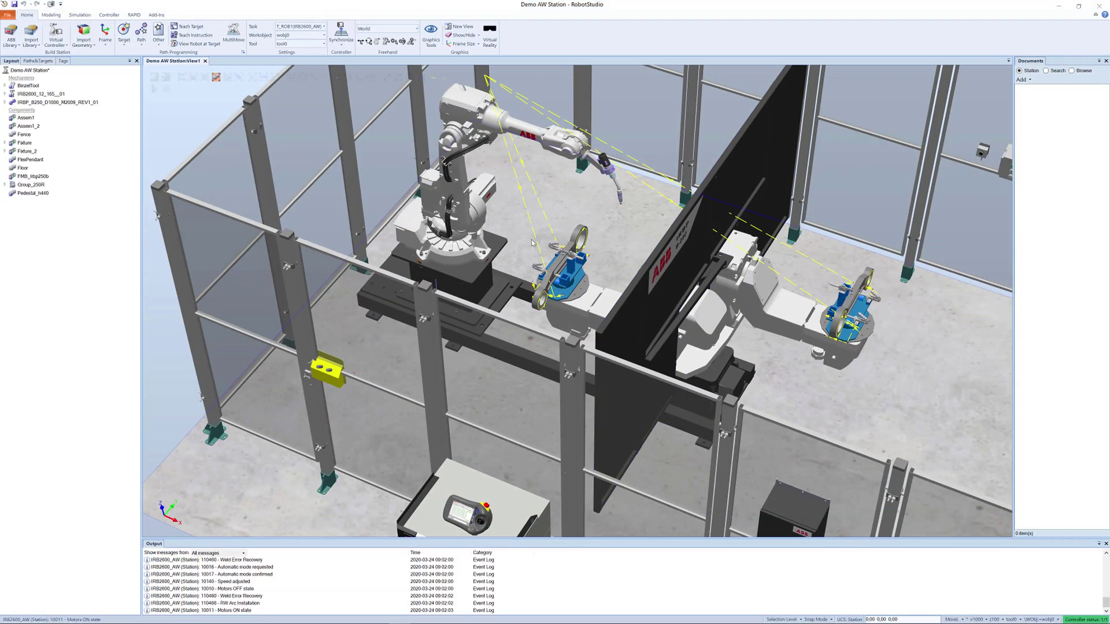
scroll(585, 240, "down", 5)
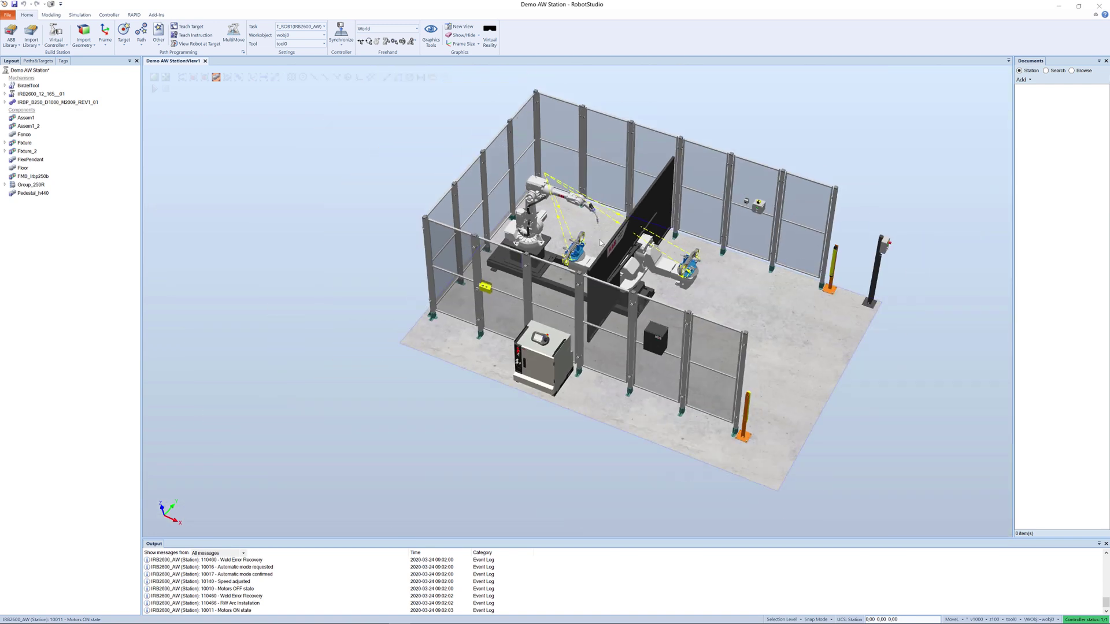
scroll(600, 243, "down", 3)
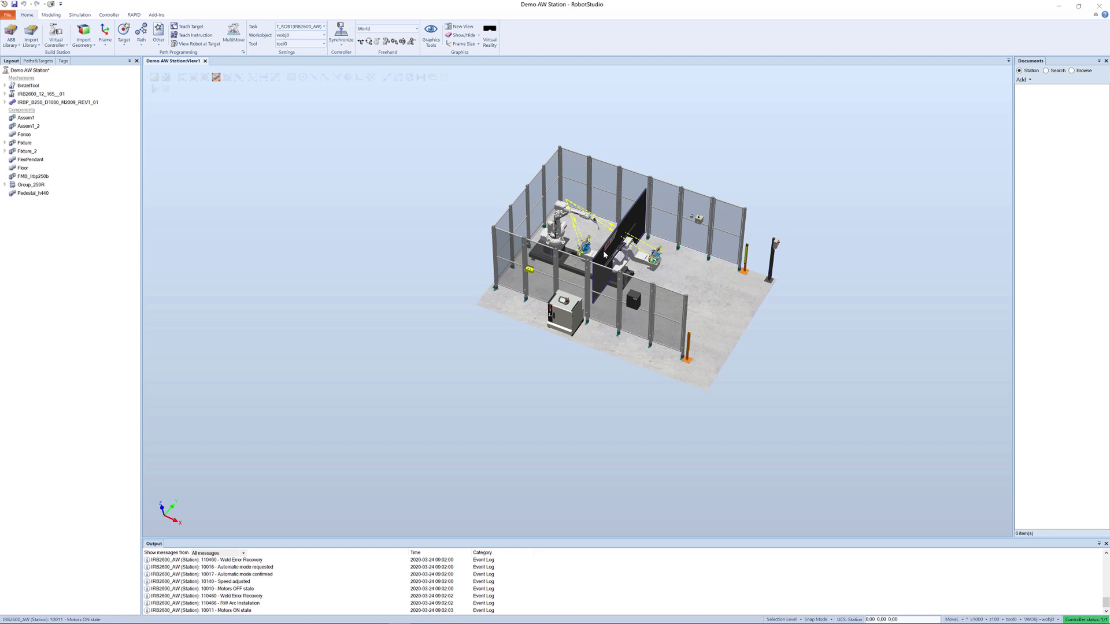
mouse_move(607, 260)
left_mouse_down("ctrl+shift")
mouse_move(592, 240)
mouse_move(599, 268)
mouse_move(610, 262)
mouse_move(600, 259)
left_mouse_up("ctrl+shift")
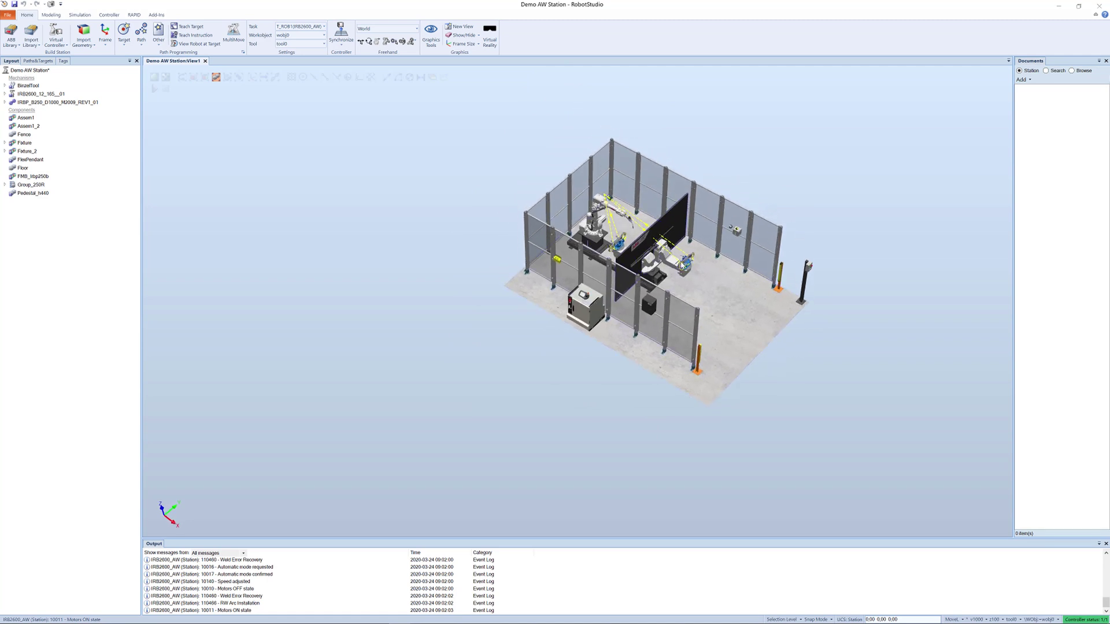
Center the view on the Assem1_2 workpiece and inspect the station around that point
right_click(683, 262)
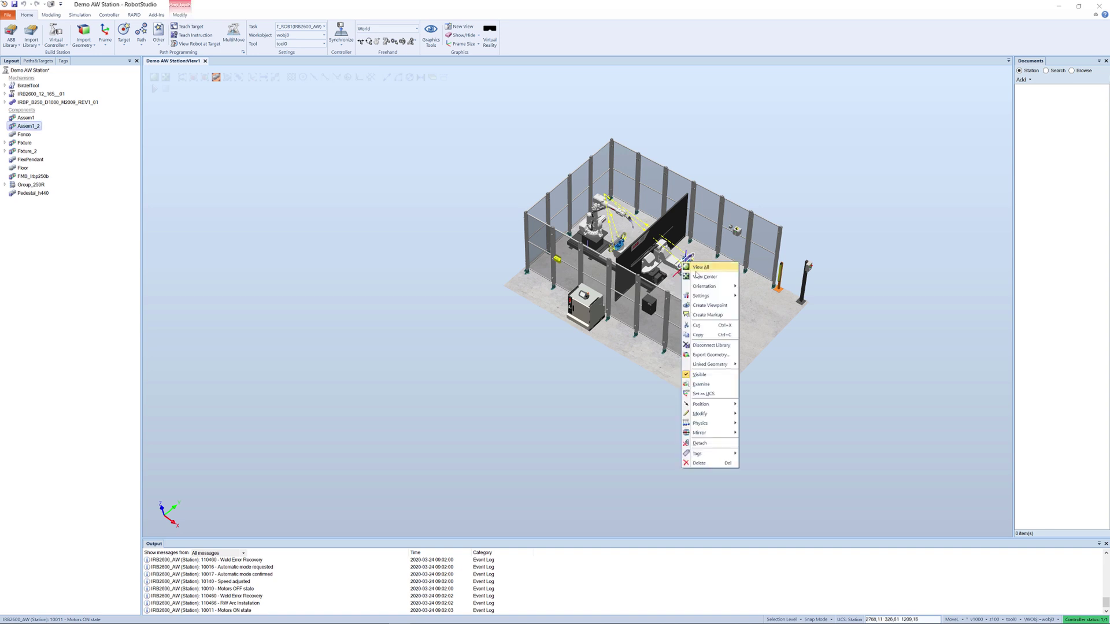
left_click(704, 277)
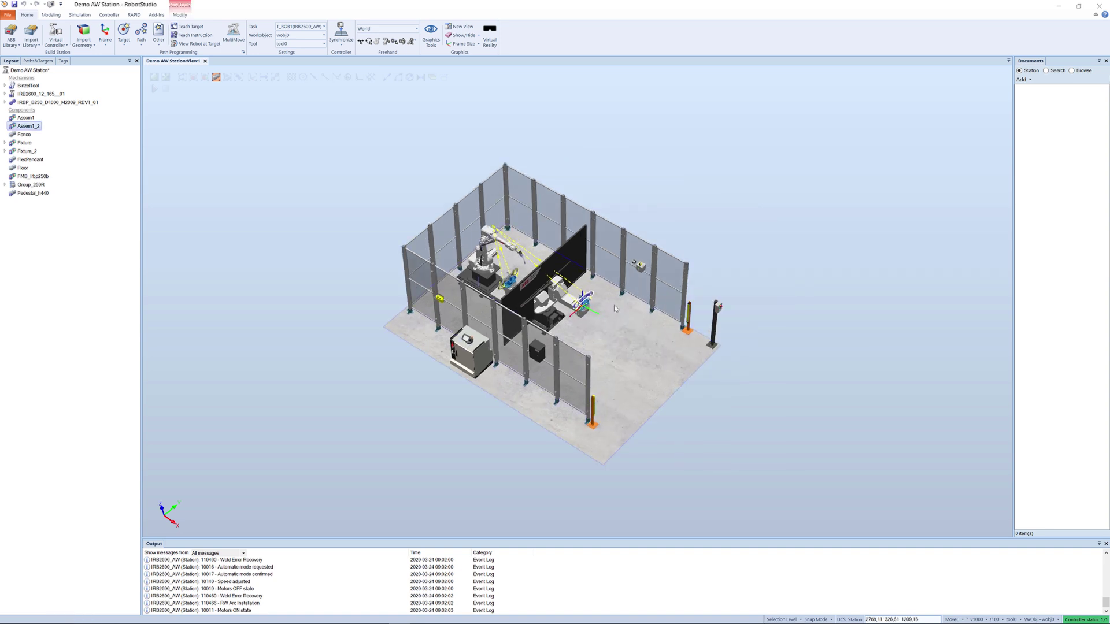
left_click_drag(588, 316, 554, 237, "ctrl+shift")
scroll(587, 315, "up", 10)
scroll(565, 287, "down", 10)
scroll(549, 269, "down", 6)
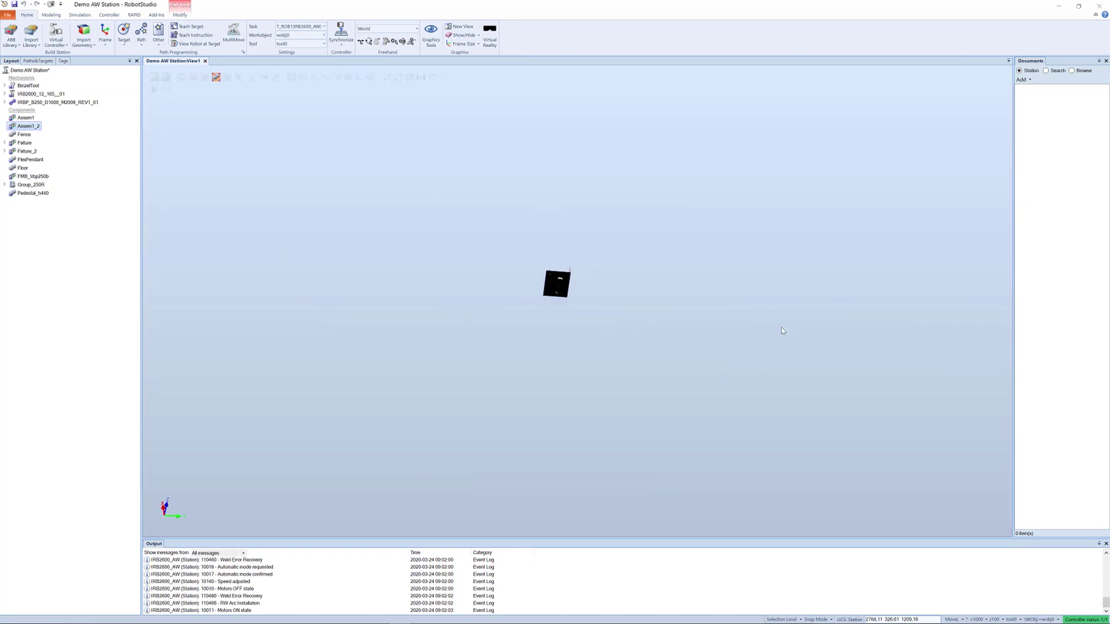
left_click(662, 319)
left_click_drag(662, 319, 632, 338, "ctrl+shift")
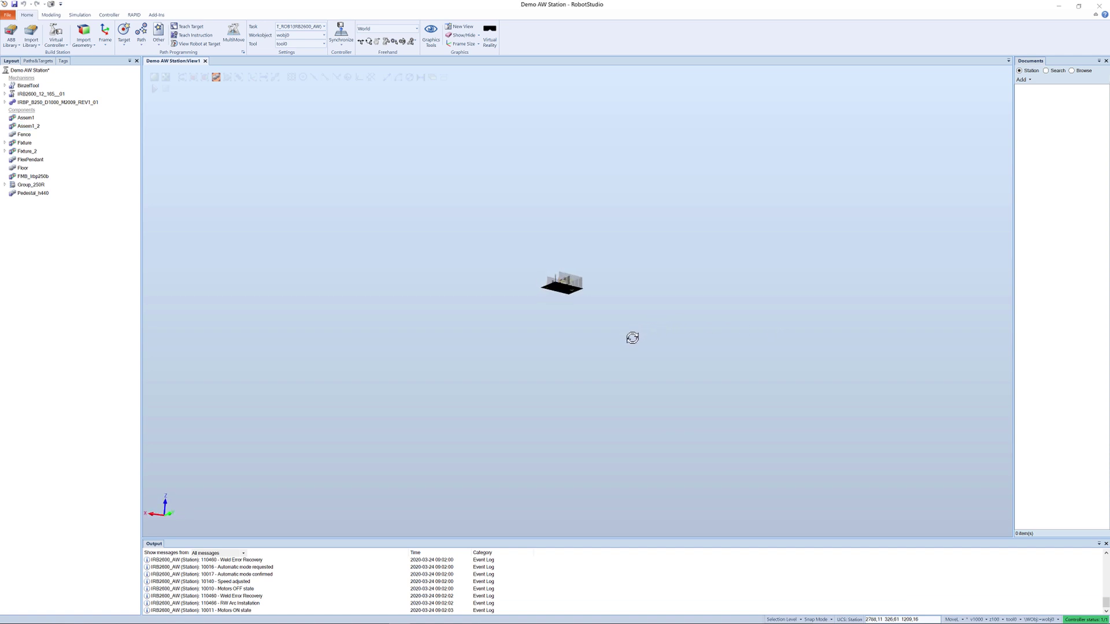
Fit the whole station in the view with View All and examine the FlexPendant on top of the controller cabinet
right_click(626, 272)
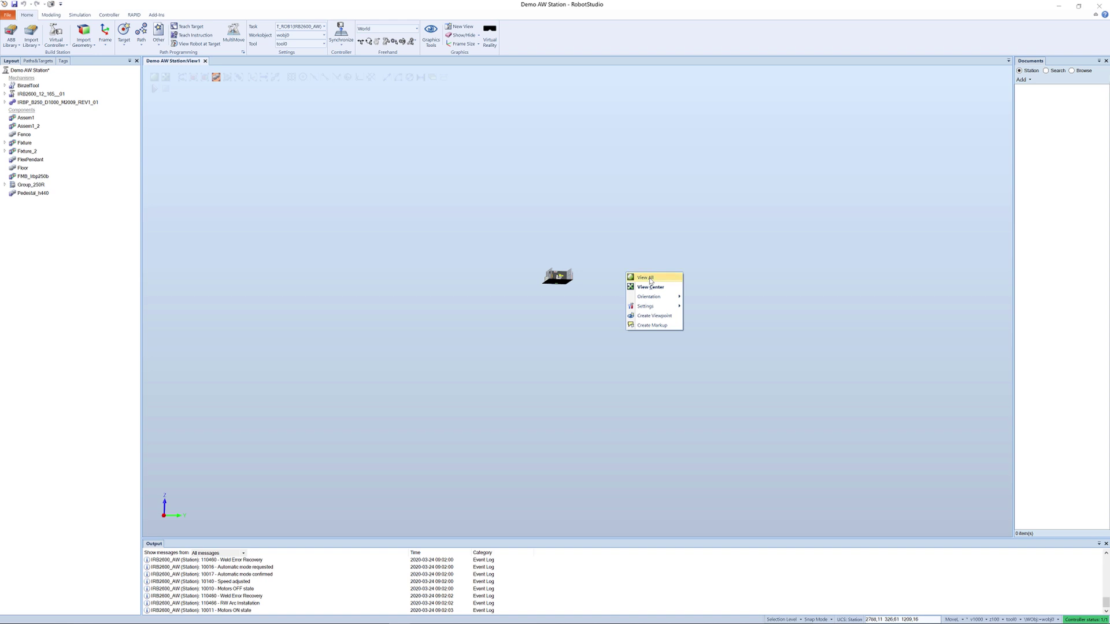
left_click(647, 278)
left_click_drag(645, 276, 718, 280, "ctrl+shift")
scroll(649, 286, "up", 5)
scroll(643, 293, "down", 5)
scroll(720, 292, "up", 10)
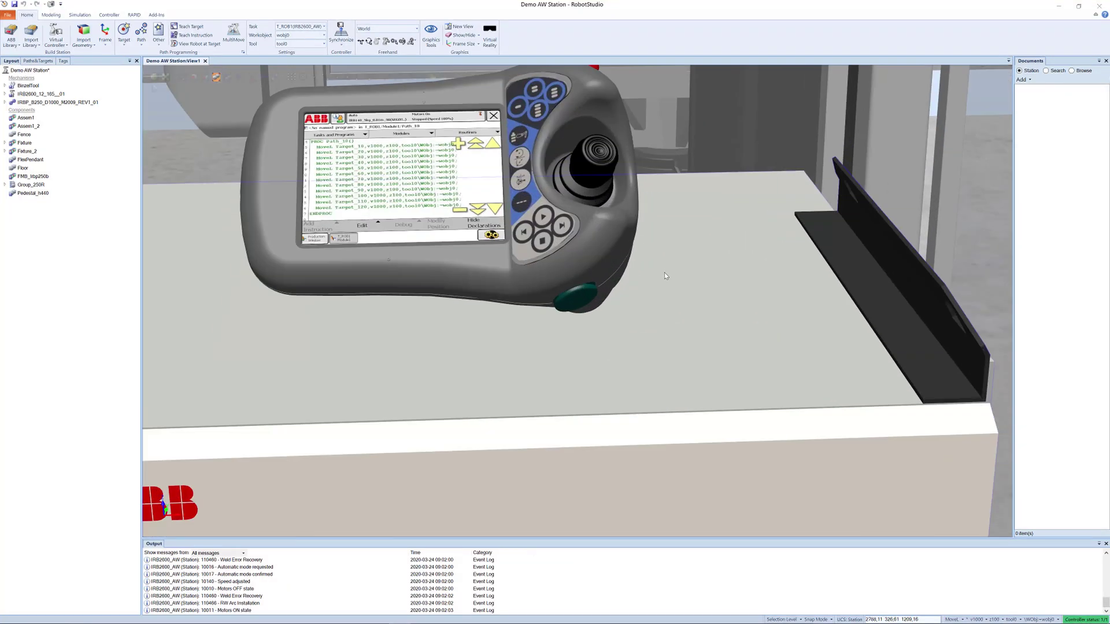
left_click_drag(664, 276, 678, 282, "ctrl+shift")
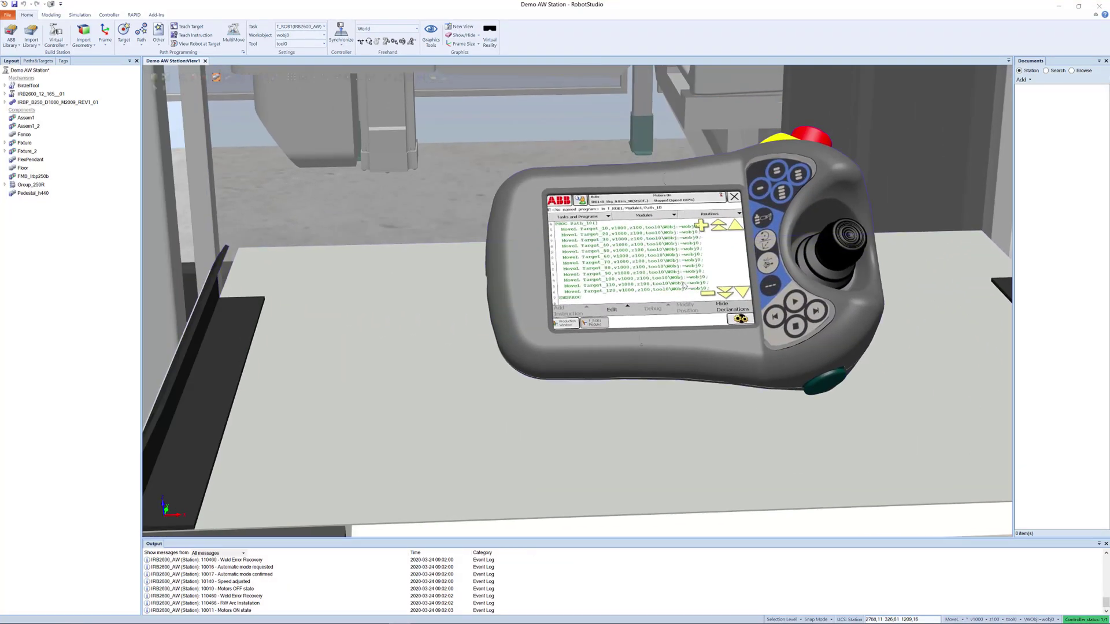
scroll(681, 285, "up", 8)
scroll(681, 285, "down", 10)
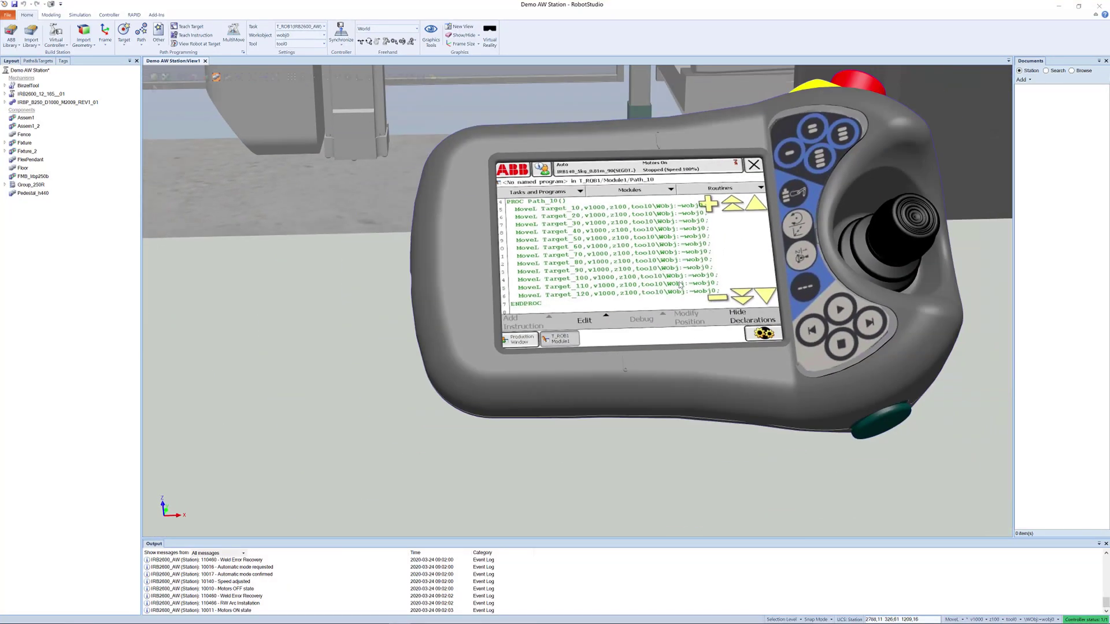
scroll(680, 284, "down", 10)
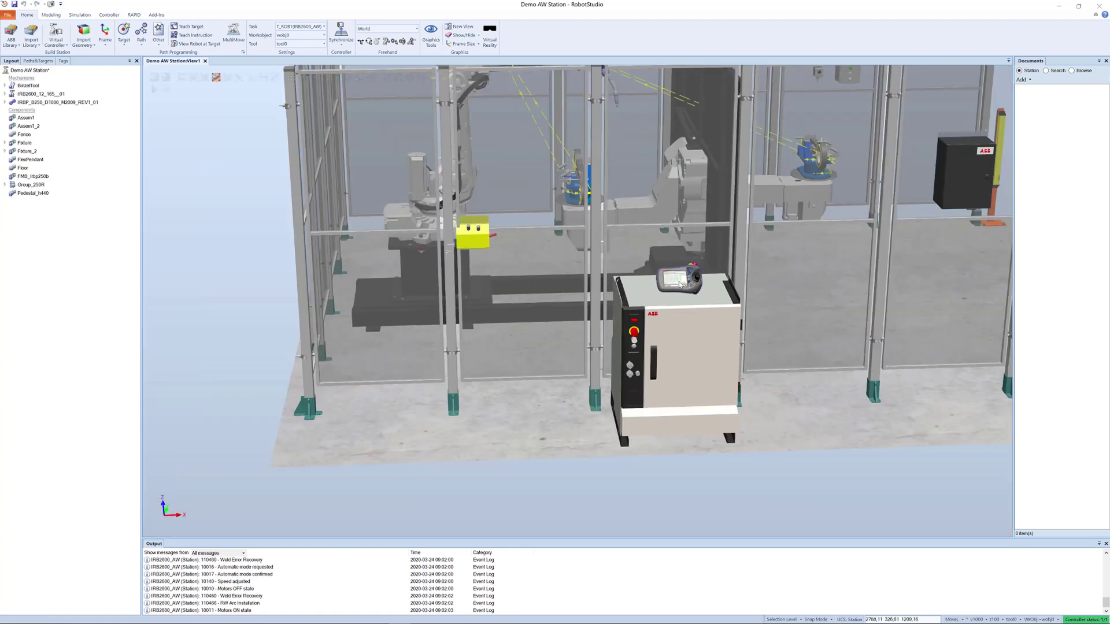
Center the view on the BinzelTool welding torch and inspect the area around the robot and positioner
mouse_move(680, 285)
left_mouse_down("ctrl+shift")
mouse_move(666, 290)
mouse_move(696, 282)
mouse_move(662, 292)
left_mouse_up("ctrl+shift")
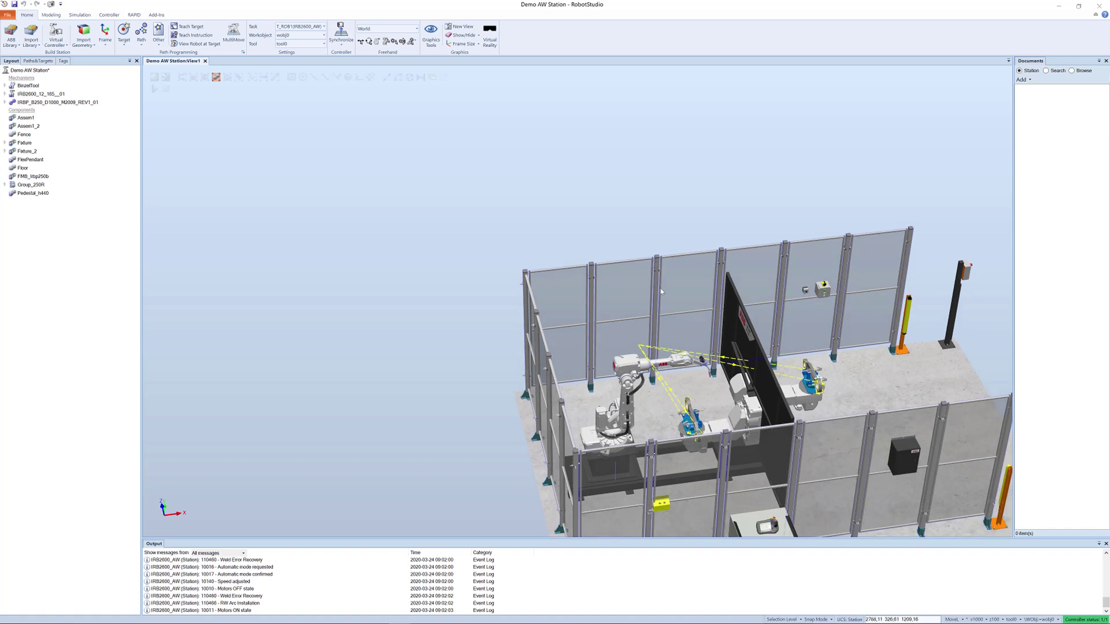
left_click(703, 367)
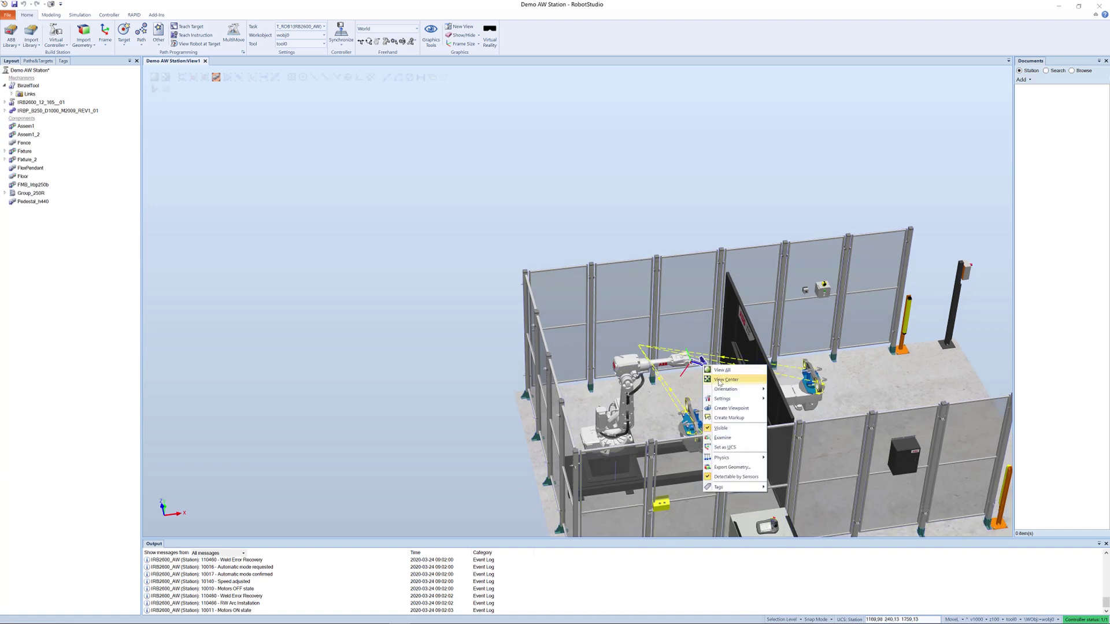
left_click(726, 379)
scroll(629, 329, "up", 6)
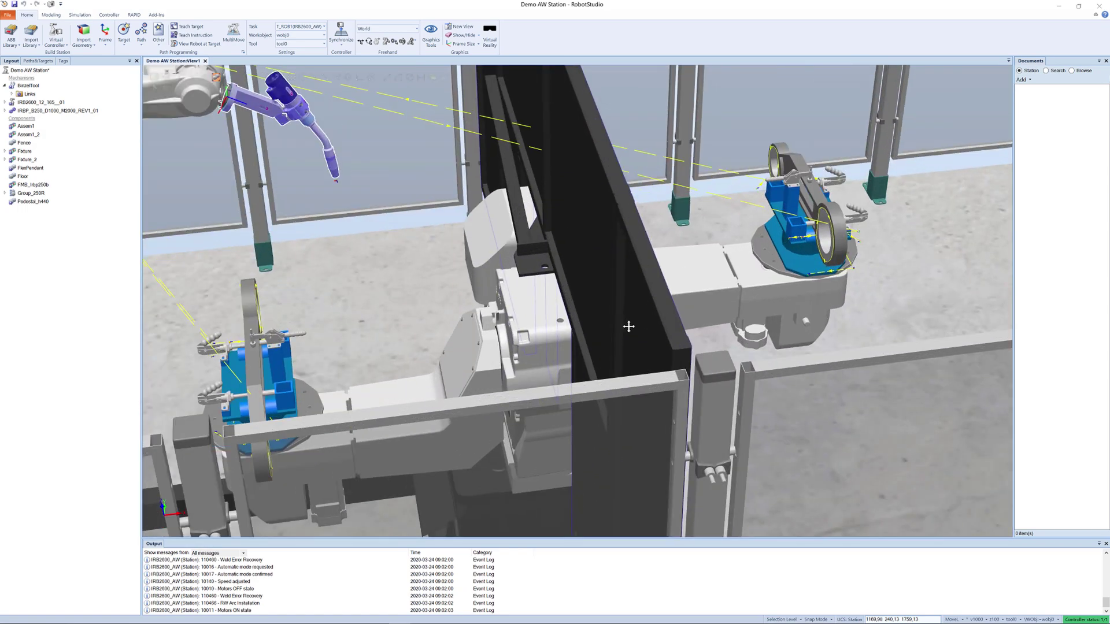
scroll(629, 326, "down", 5)
left_click_drag(648, 324, 745, 312, "ctrl+shift")
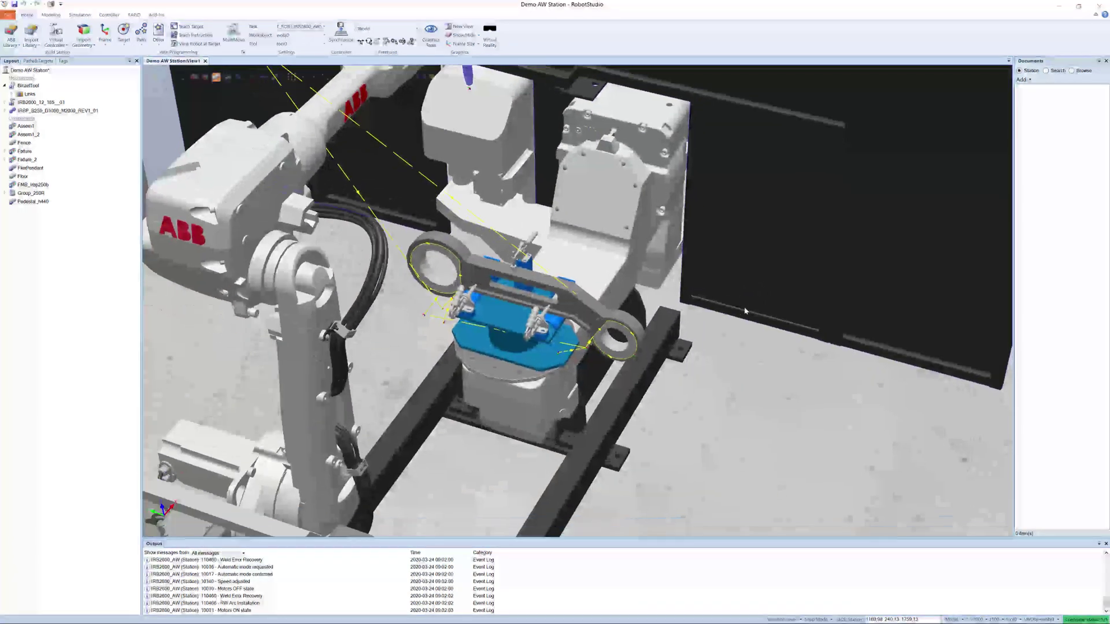
Select the Assem1 workpiece clamped in its fixture and examine its weld paths and the surrounding cell
scroll(645, 337, "up", 4)
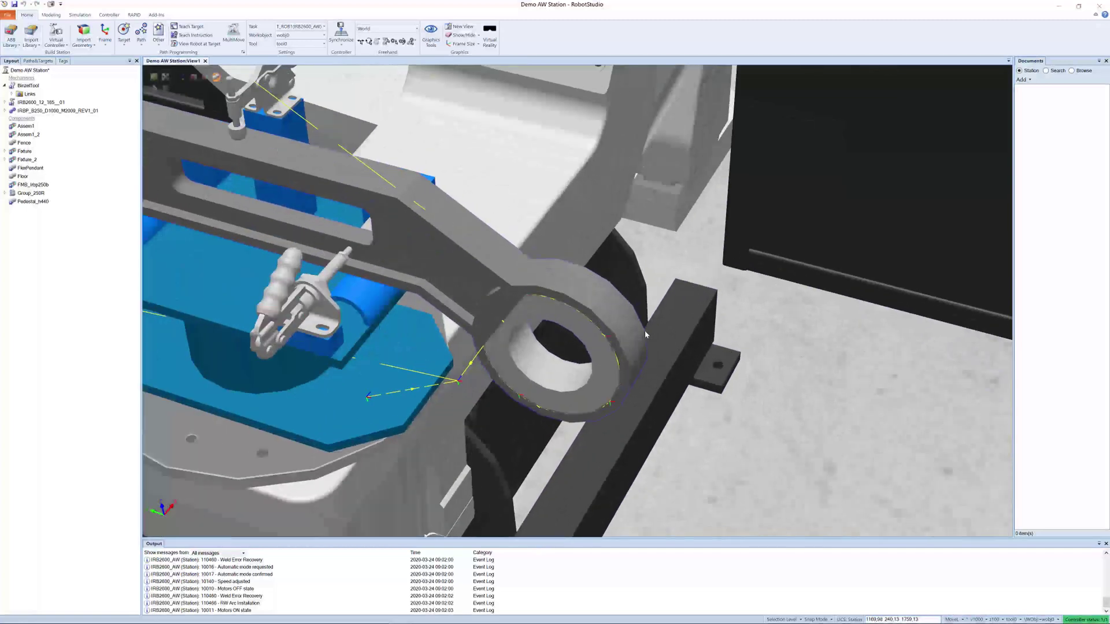
left_click(646, 335)
scroll(646, 334, "up", 2)
left_click_drag(701, 337, 703, 340, "ctrl")
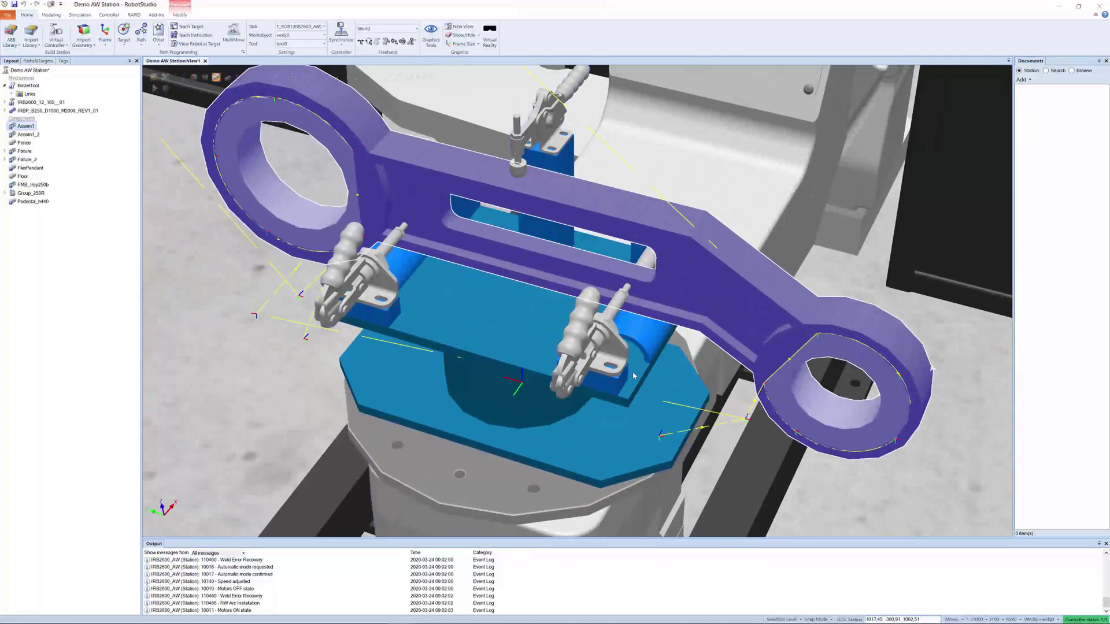
scroll(797, 275, "down", 6)
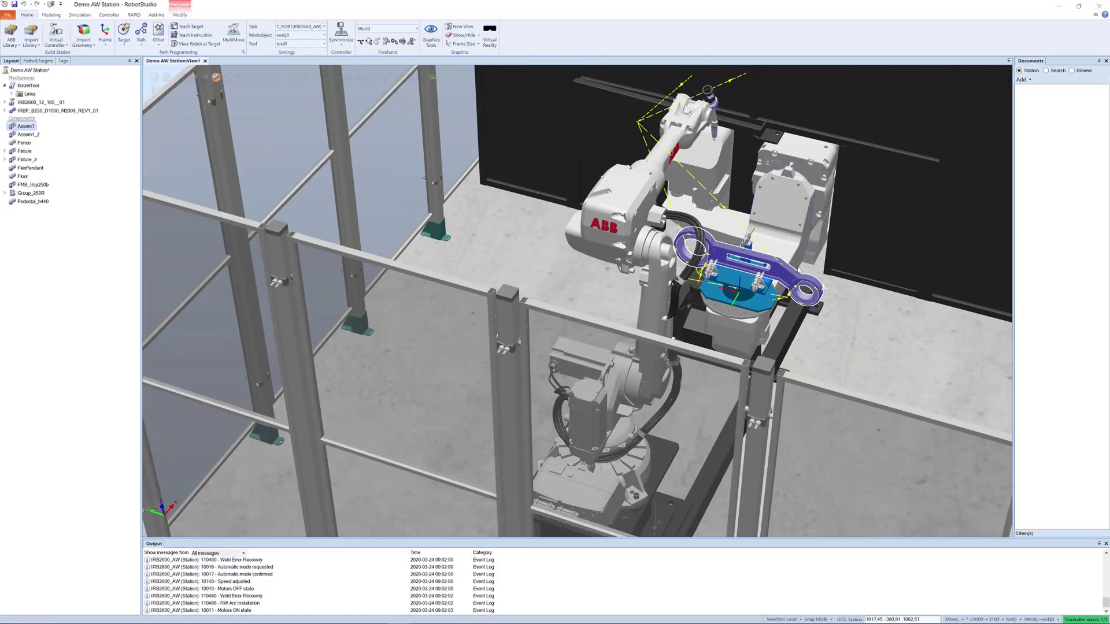
left_click_drag(747, 224, 621, 263, "ctrl+shift")
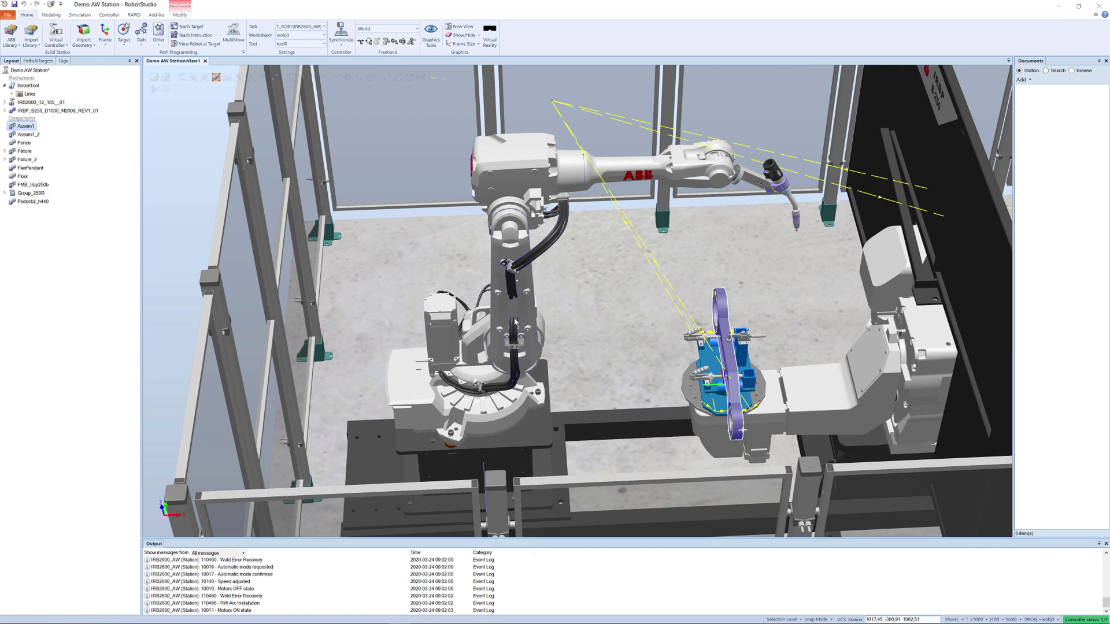
scroll(645, 302, "down", 10)
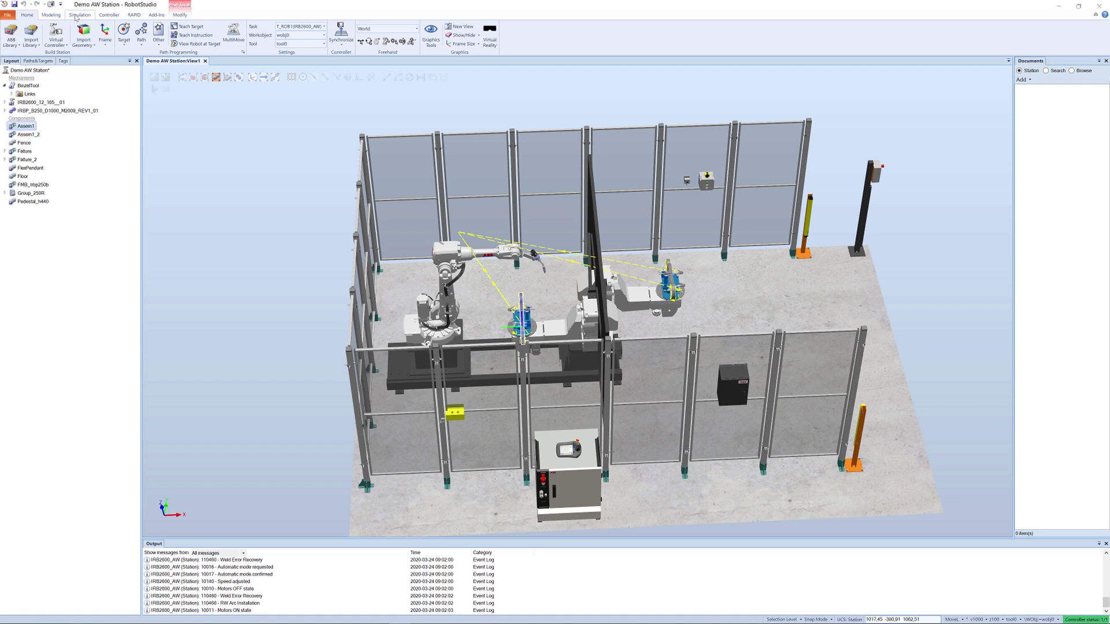
Run the station simulation and follow the welding torch up close as it welds the Assem1 workpiece
left_click(75, 16)
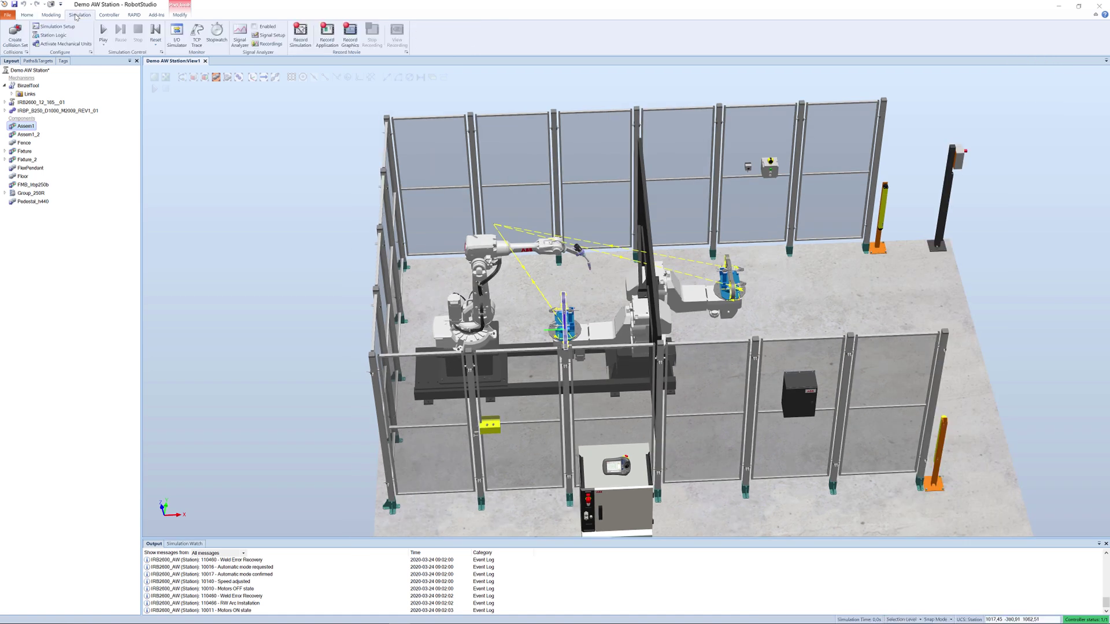
left_click(104, 31)
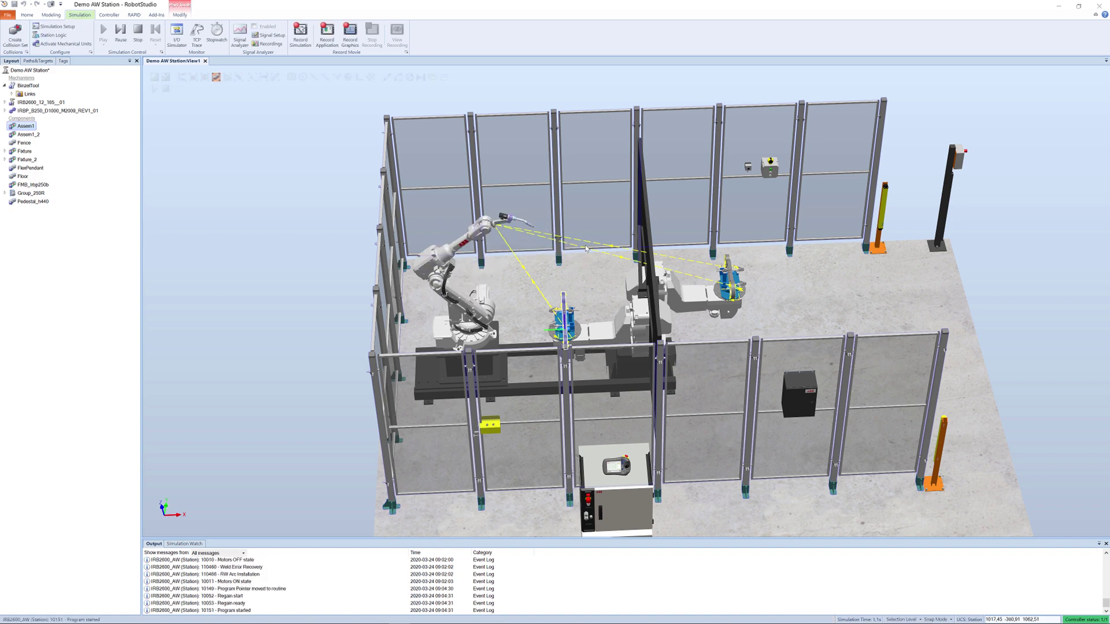
scroll(585, 250, "up", 3)
scroll(585, 248, "up", 2)
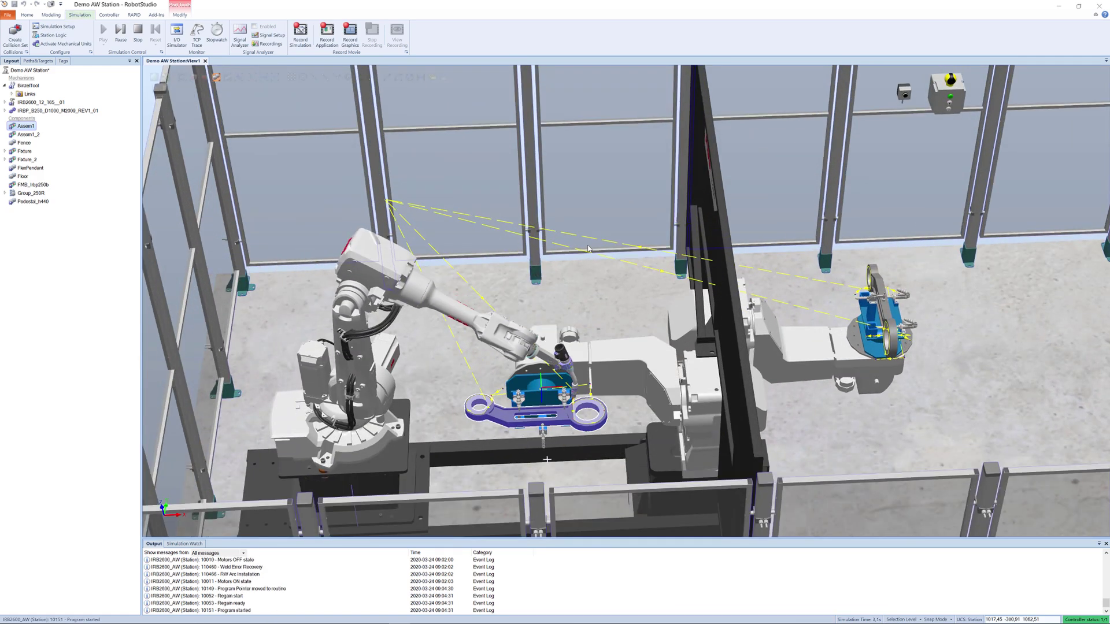
left_click_drag(597, 256, 642, 252, "ctrl+shift")
scroll(649, 255, "up", 5)
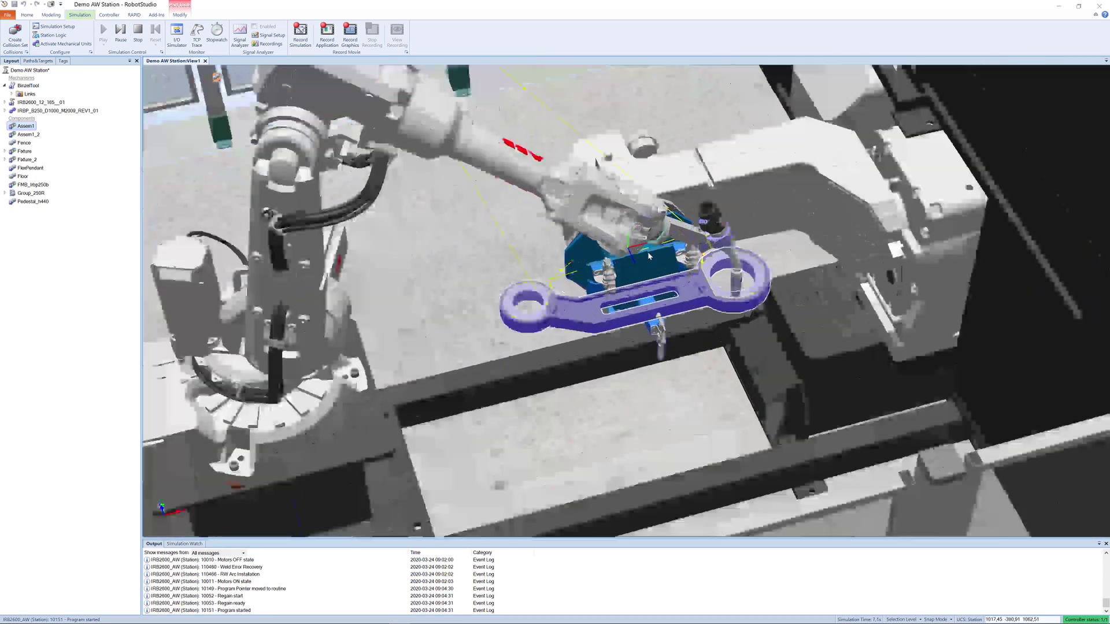
scroll(649, 256, "up", 2)
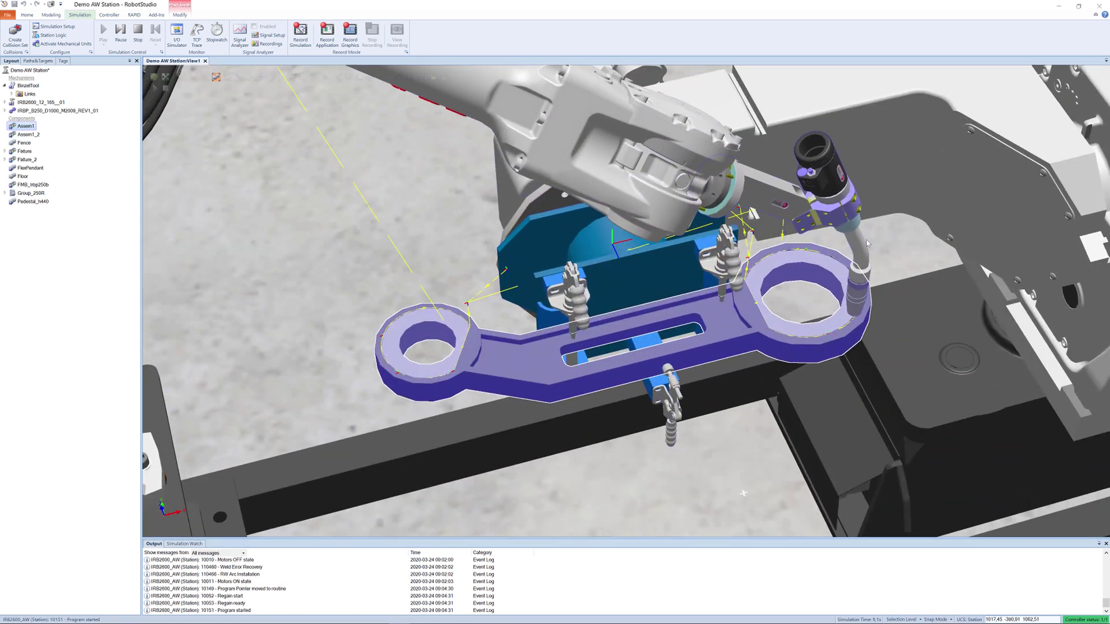
scroll(852, 298, "up", 3)
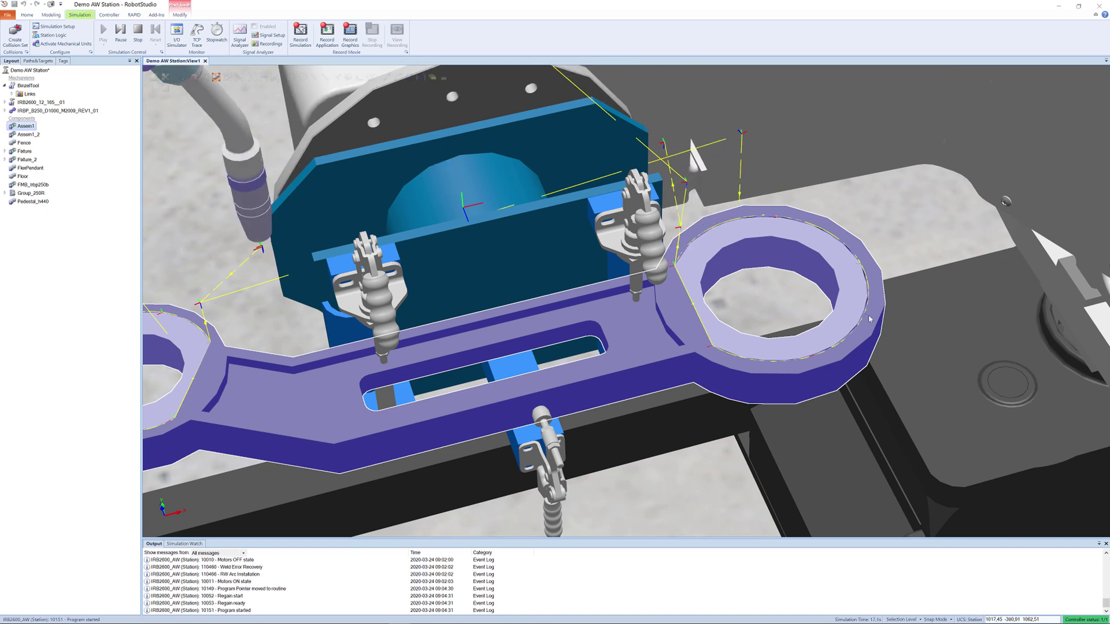
Watch the running weld cycle on Assem1 from the opposite side and from a wider view of the cell
scroll(871, 319, "down", 3)
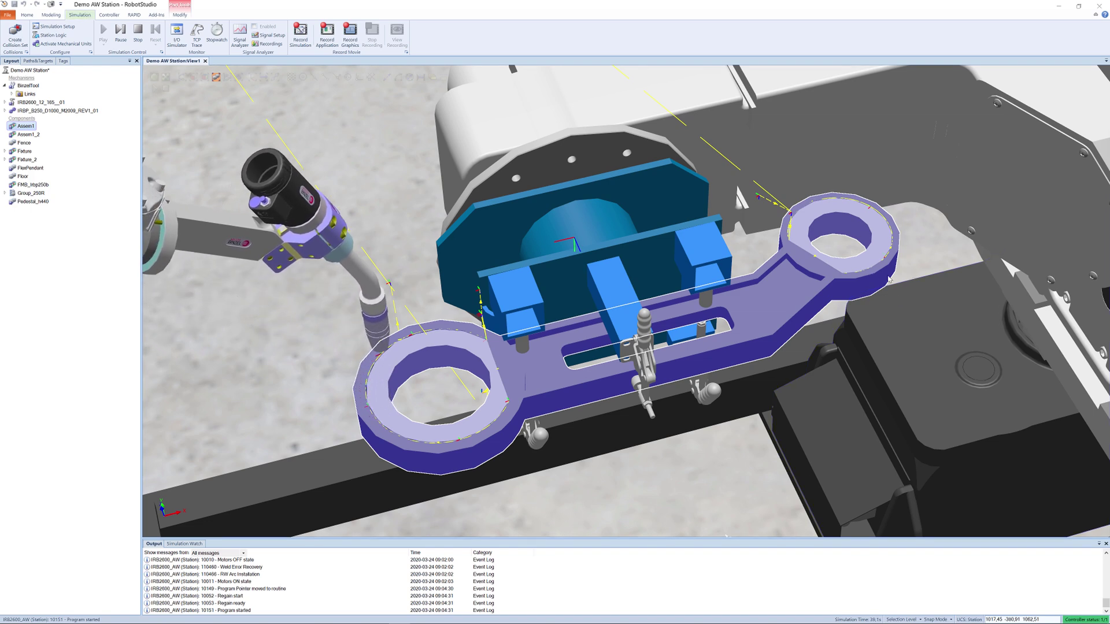
left_click_drag(889, 279, 762, 241, "ctrl+shift")
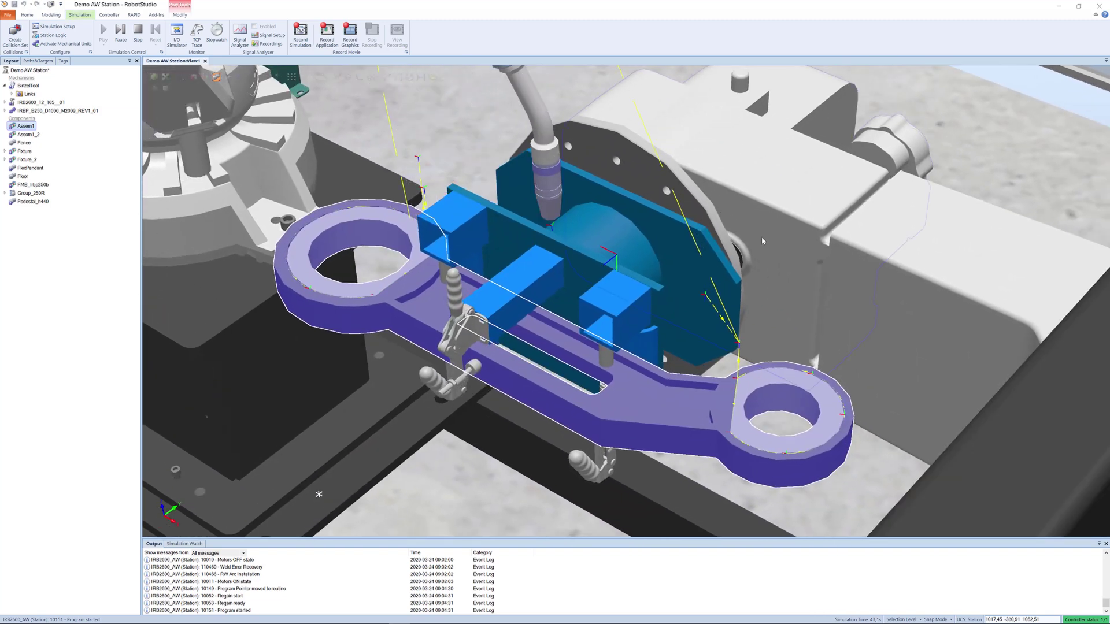
scroll(777, 240, "down", 3)
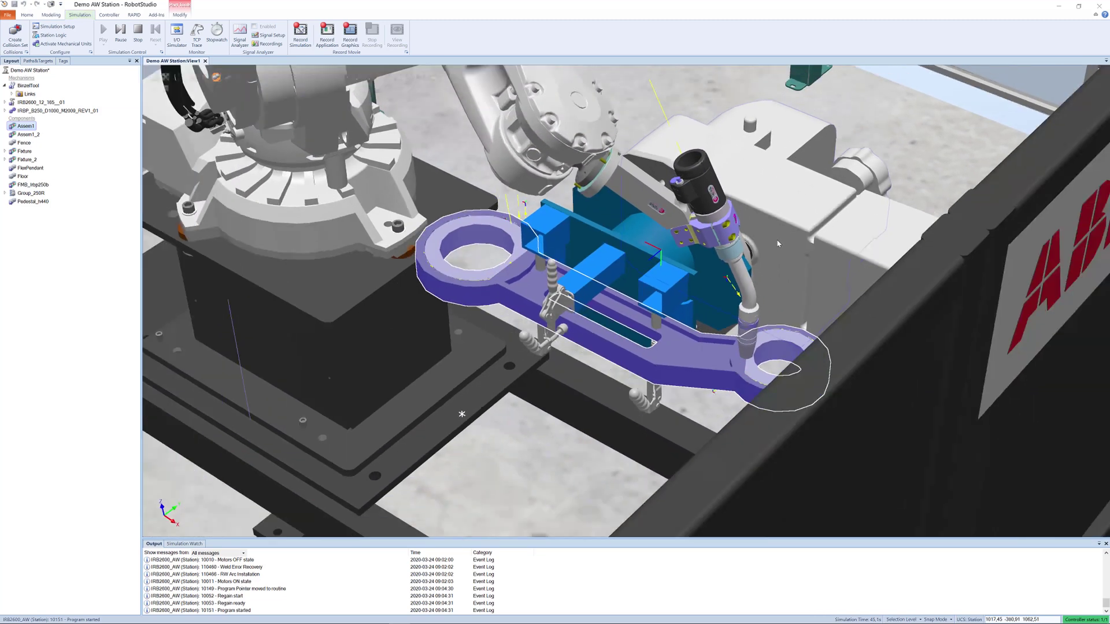
scroll(778, 244, "down", 8)
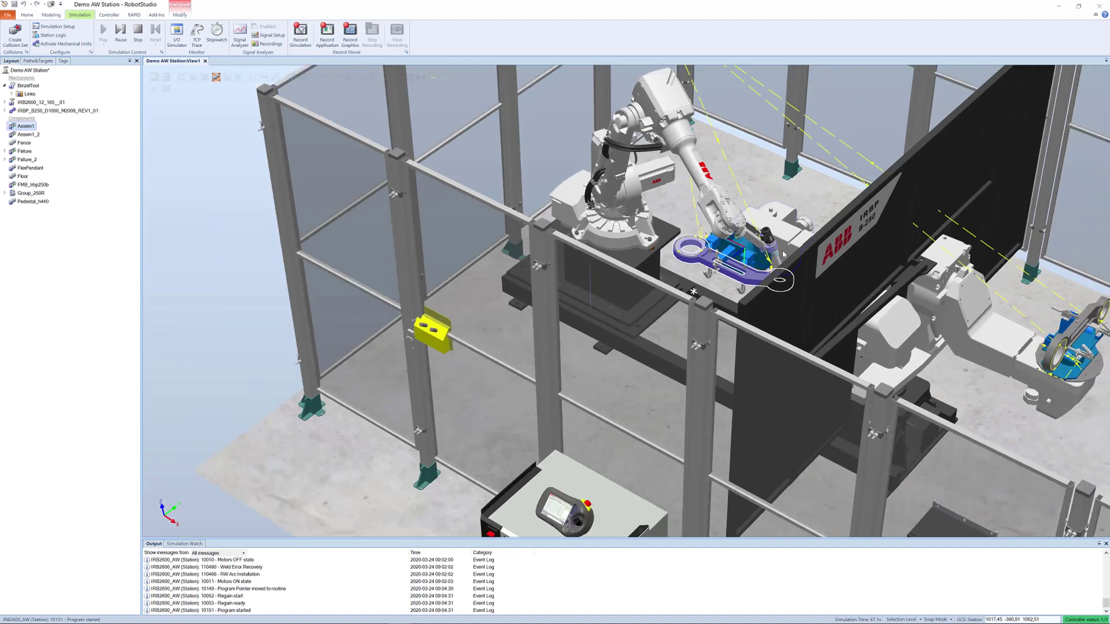
left_click_drag(784, 255, 795, 290, "ctrl+shift")
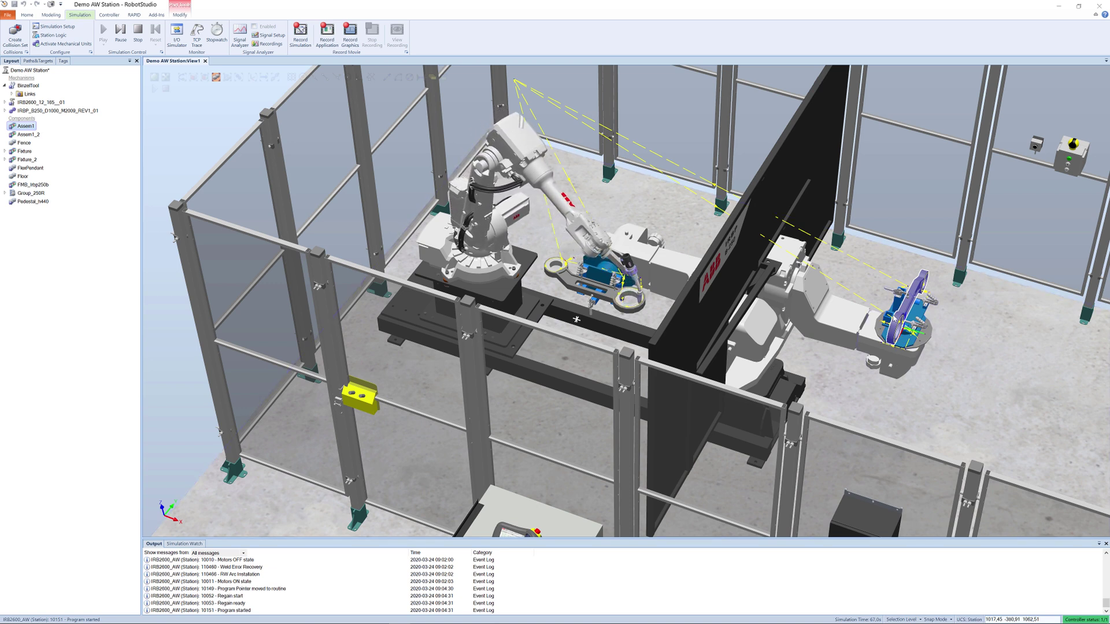
Observe the whole cell while the robot welds the Assem1_2 workpiece, and stop the simulation
scroll(960, 339, "down", 3)
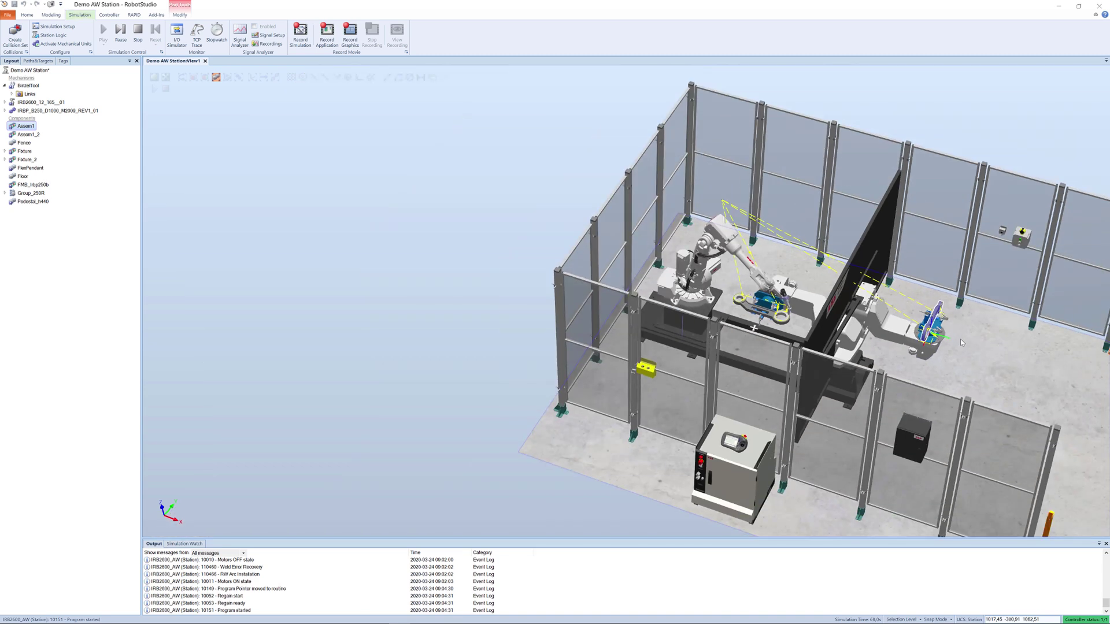
middle_click_drag(960, 339, 905, 329)
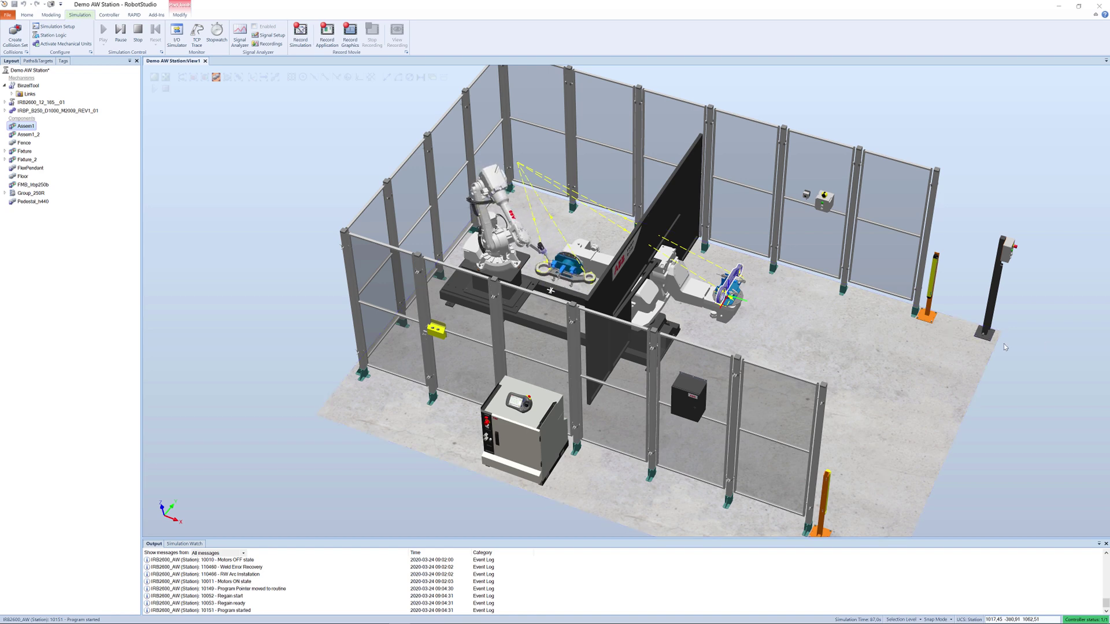
left_click_drag(846, 353, 832, 346, "ctrl+shift")
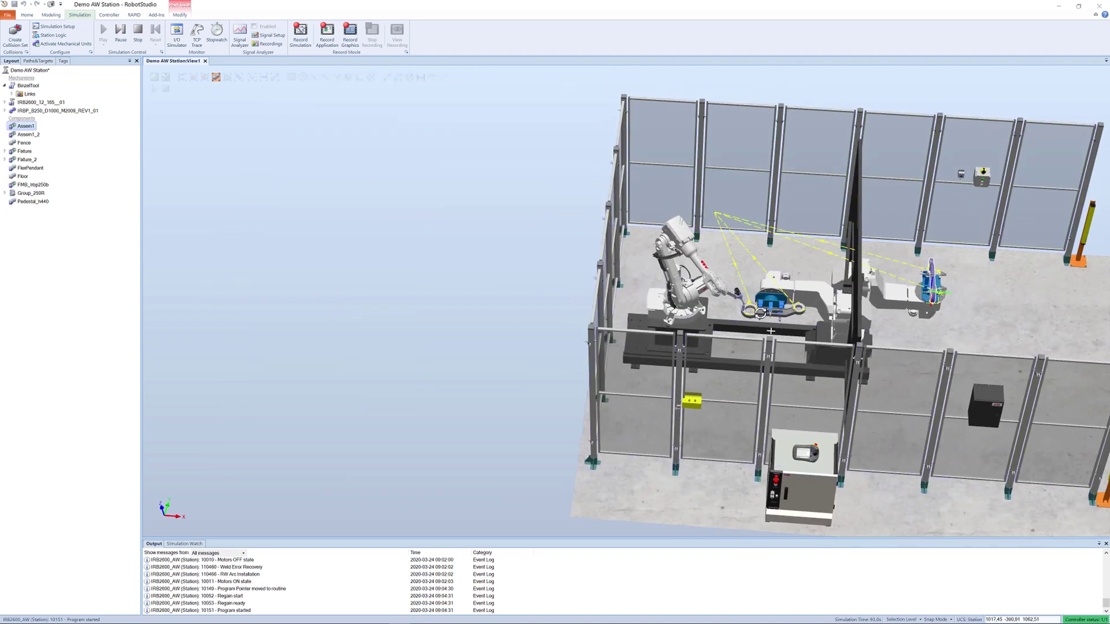
left_click_drag(769, 324, 745, 296, "ctrl+shift")
scroll(745, 296, "down", 3)
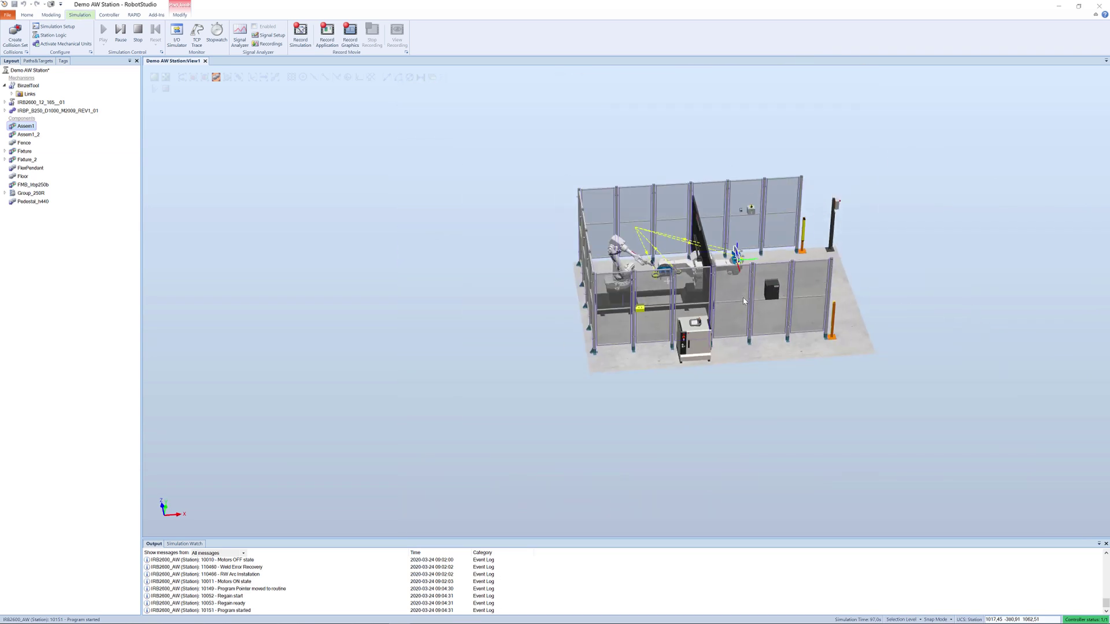
scroll(741, 306, "up", 4)
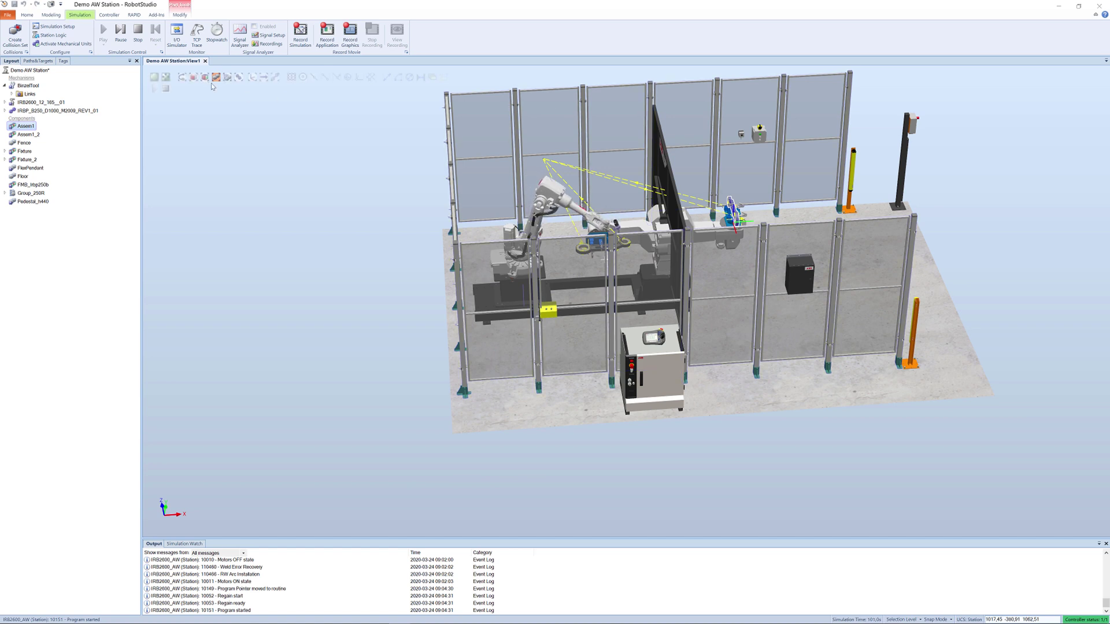
left_click(137, 33)
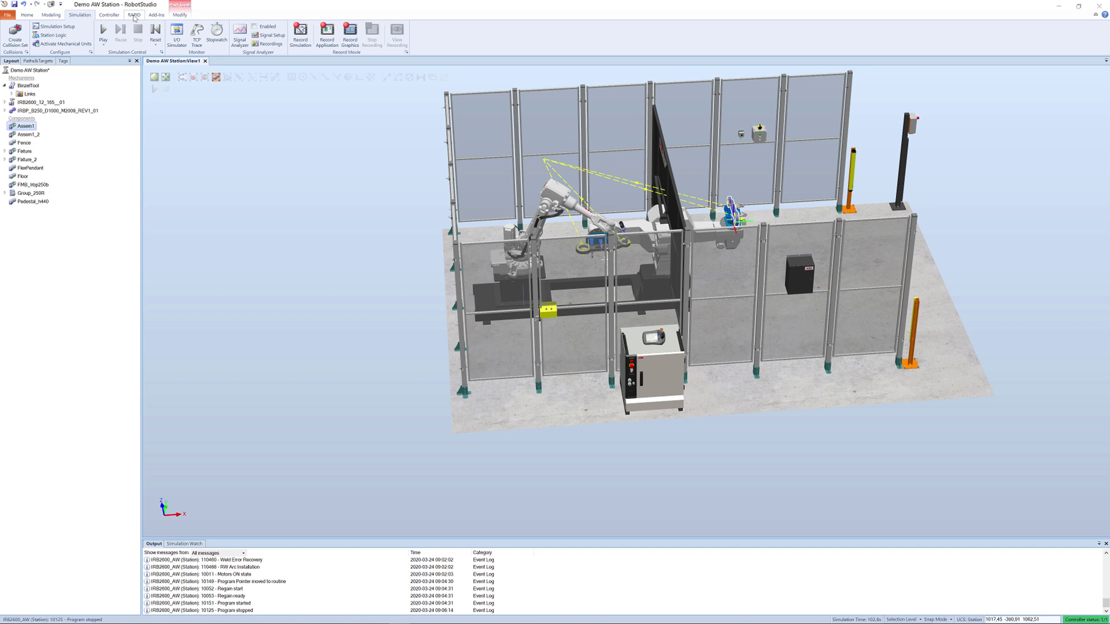
Open the mMain module of the T_ROB1 RAPID program and read its main procedure
left_click(134, 16)
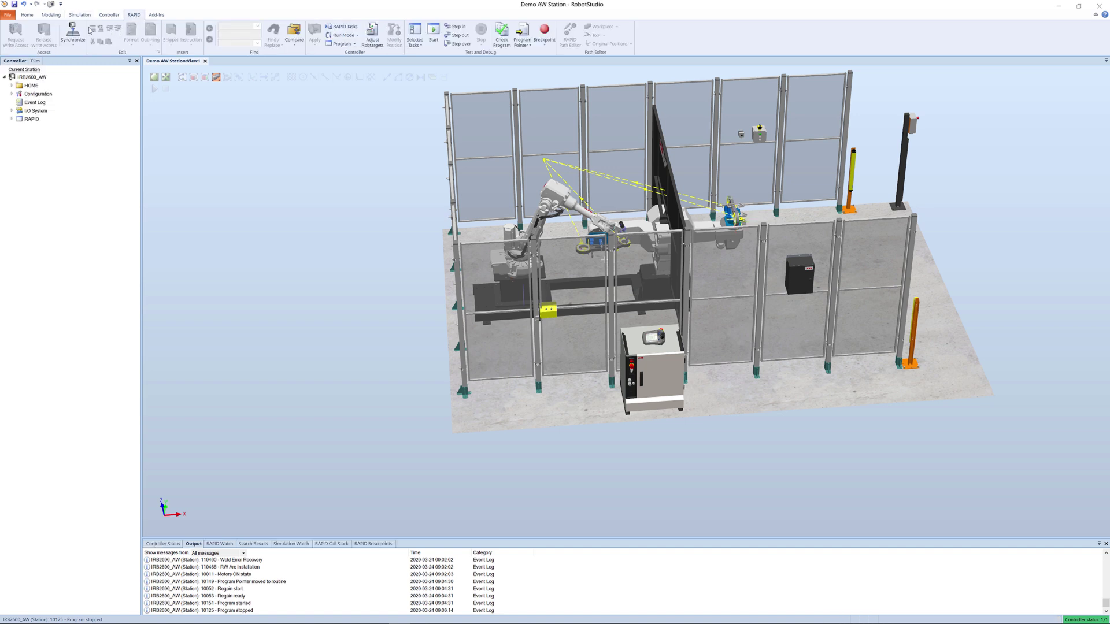
left_click(12, 119)
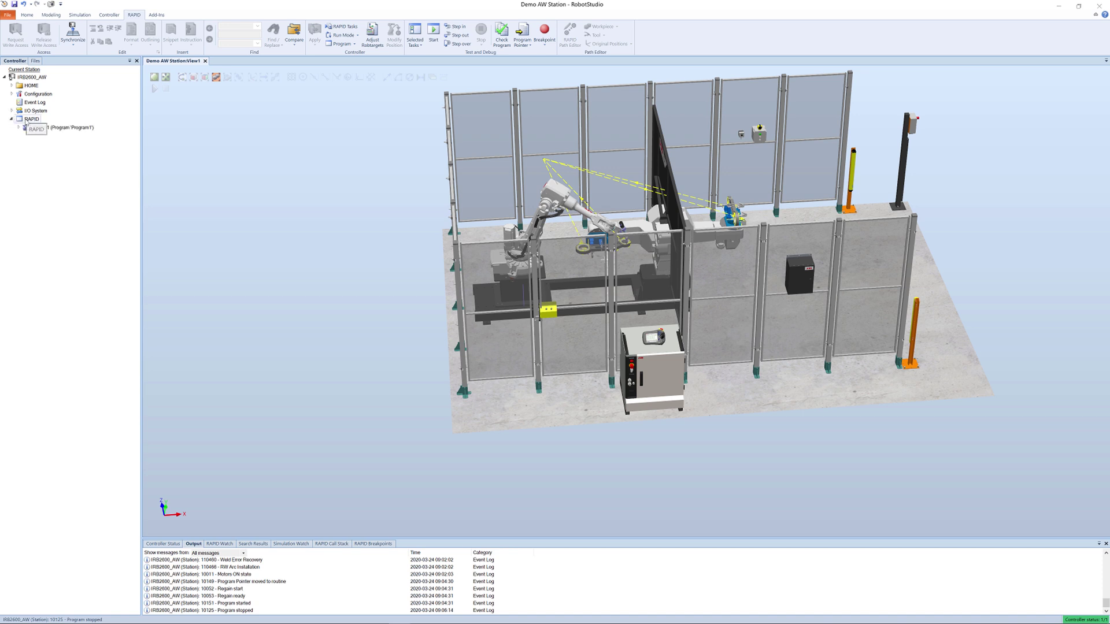
left_click(19, 128)
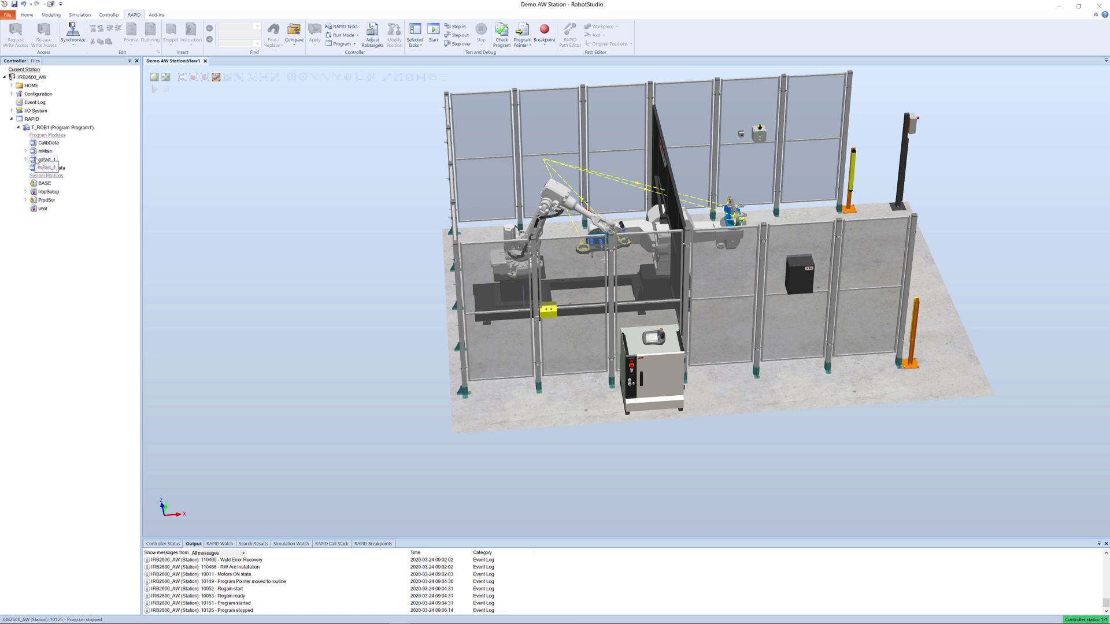
double_click(36, 128)
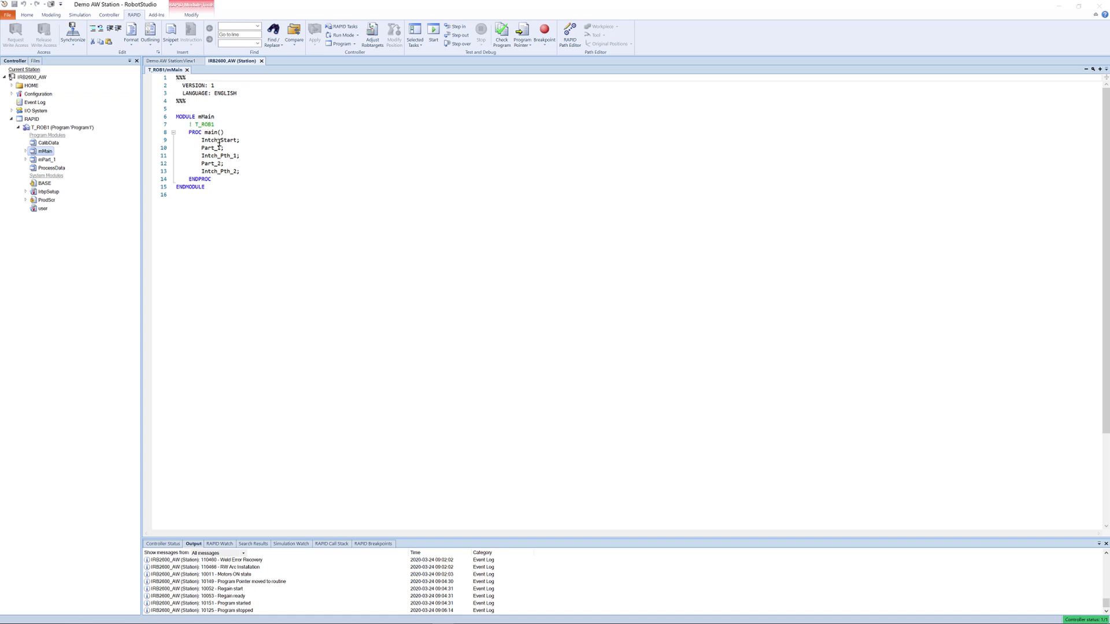
mouse_move(220, 143)
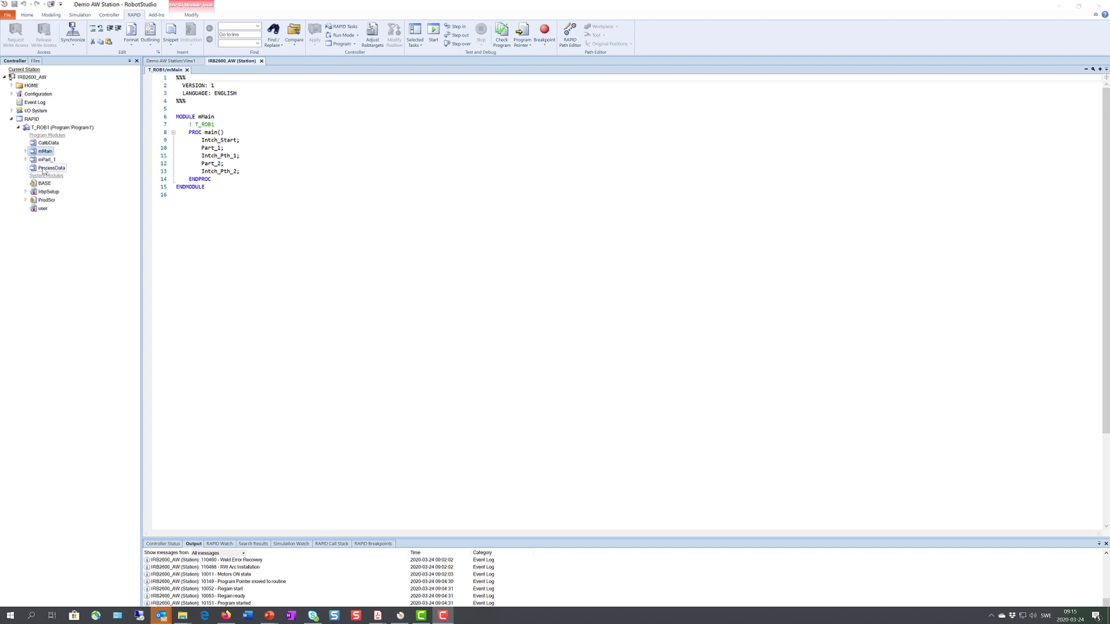
Open the mPart_1 module and examine its target declarations, the Part_1 and Part_2 procedures, and the Part_1 weld path procedures
left_click(25, 159)
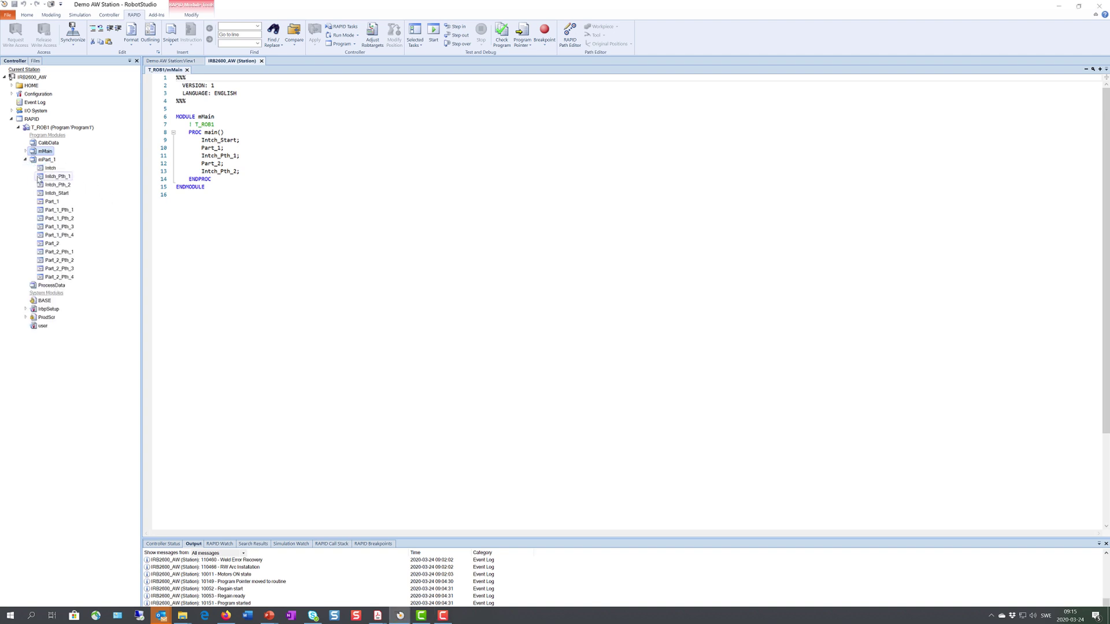
double_click(47, 160)
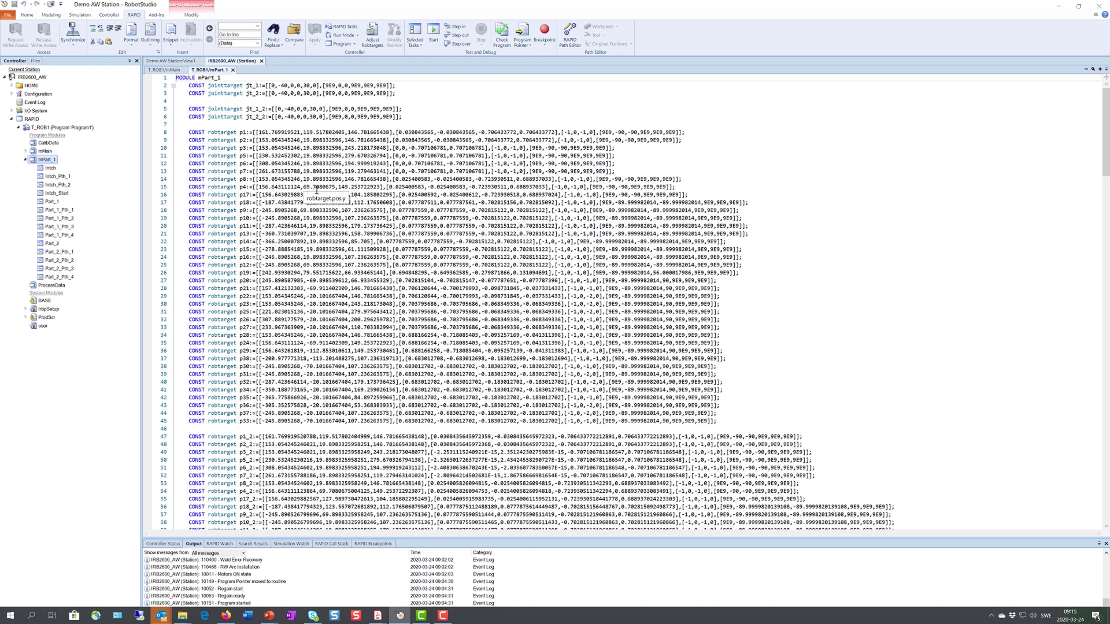
scroll(316, 191, "down", 9)
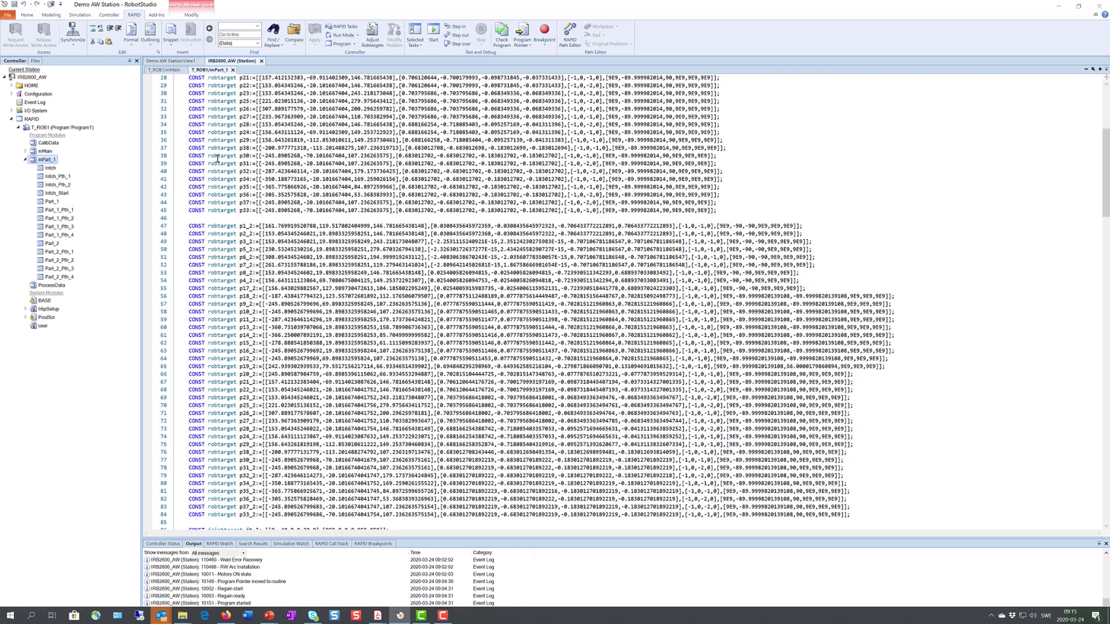
scroll(218, 167, "down", 9)
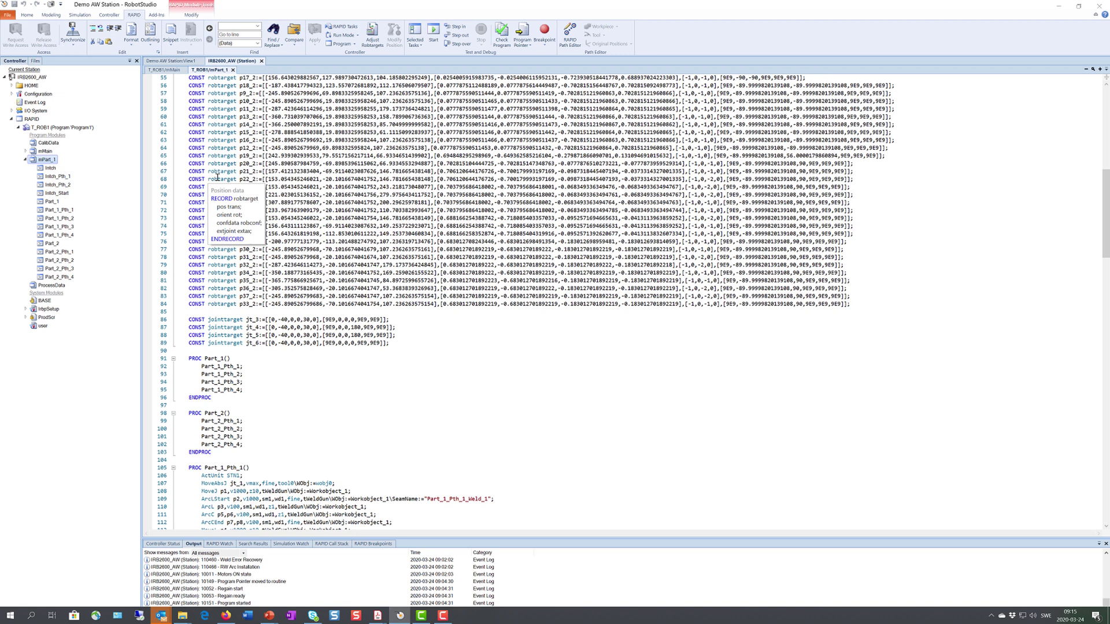
scroll(218, 177, "down", 7)
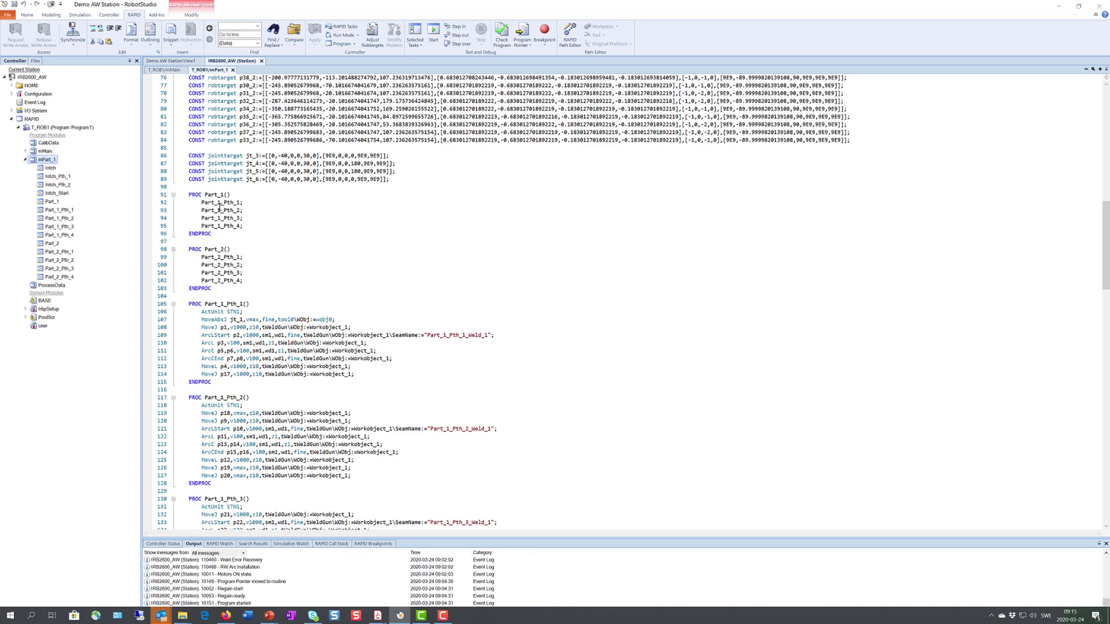
scroll(220, 207, "down", 1)
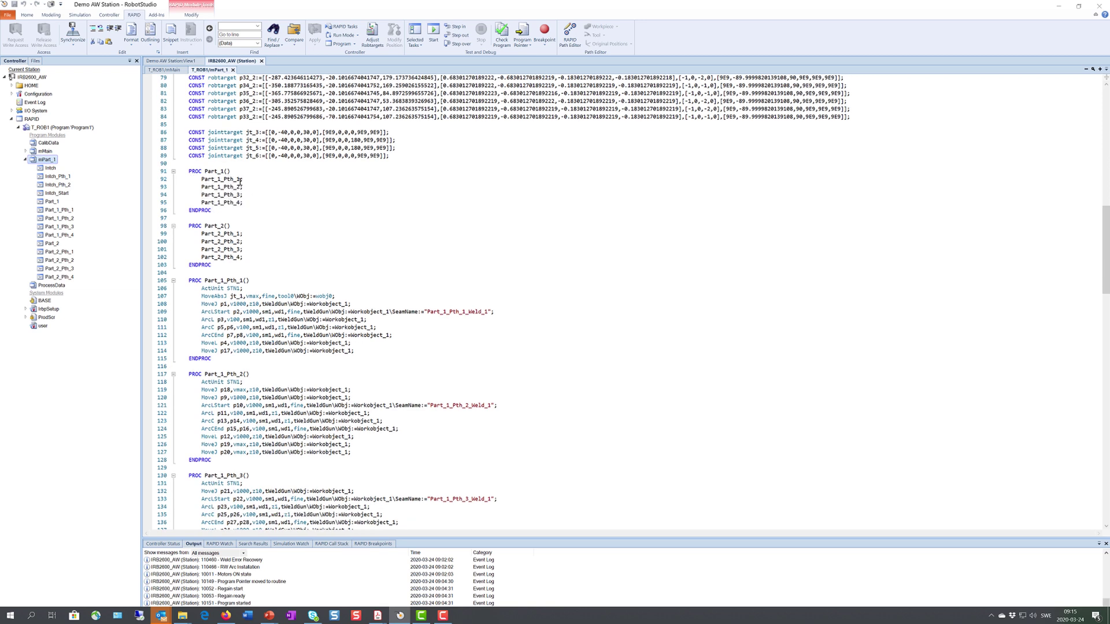
scroll(183, 257, "down", 2)
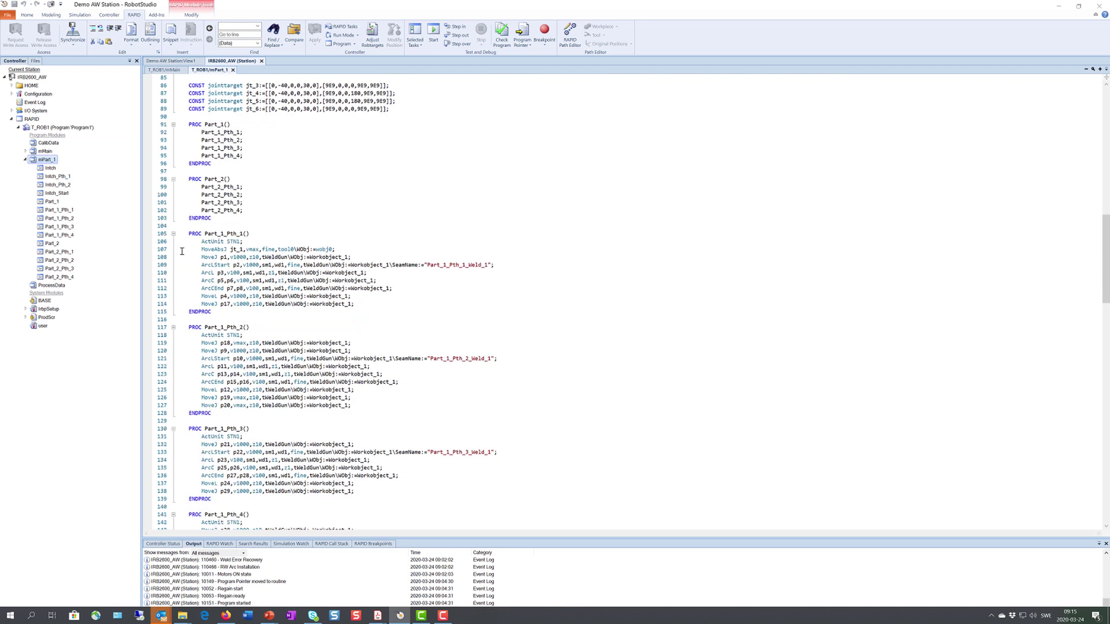
scroll(204, 190, "down", 3)
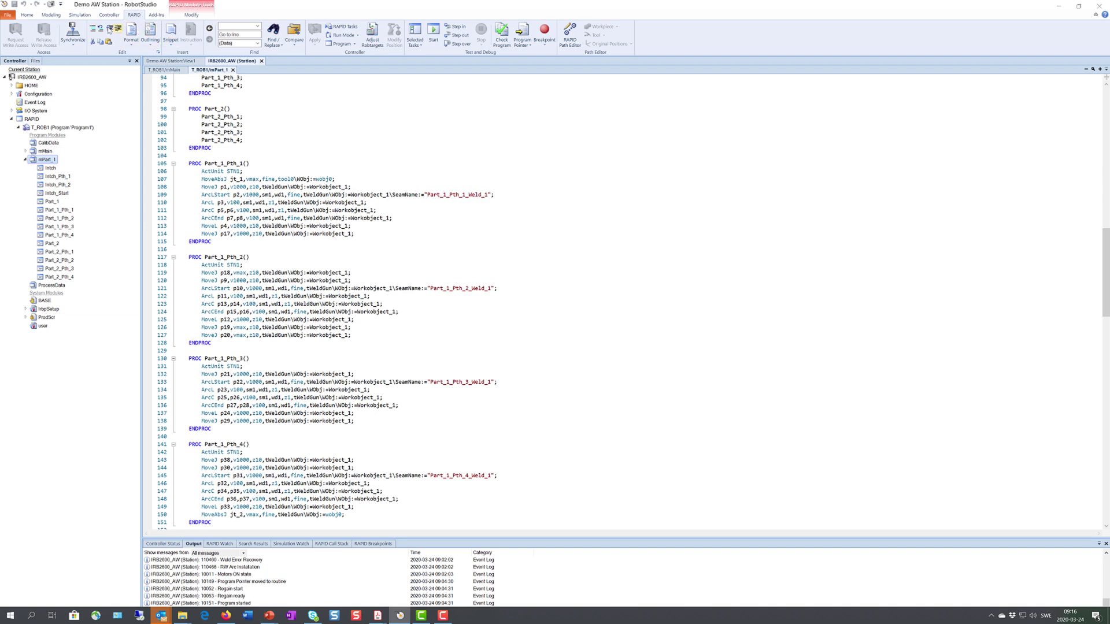
Return from the RAPID code to the 3D station view, frame the whole welding cell, and bring up the station-building tools
left_click(78, 16)
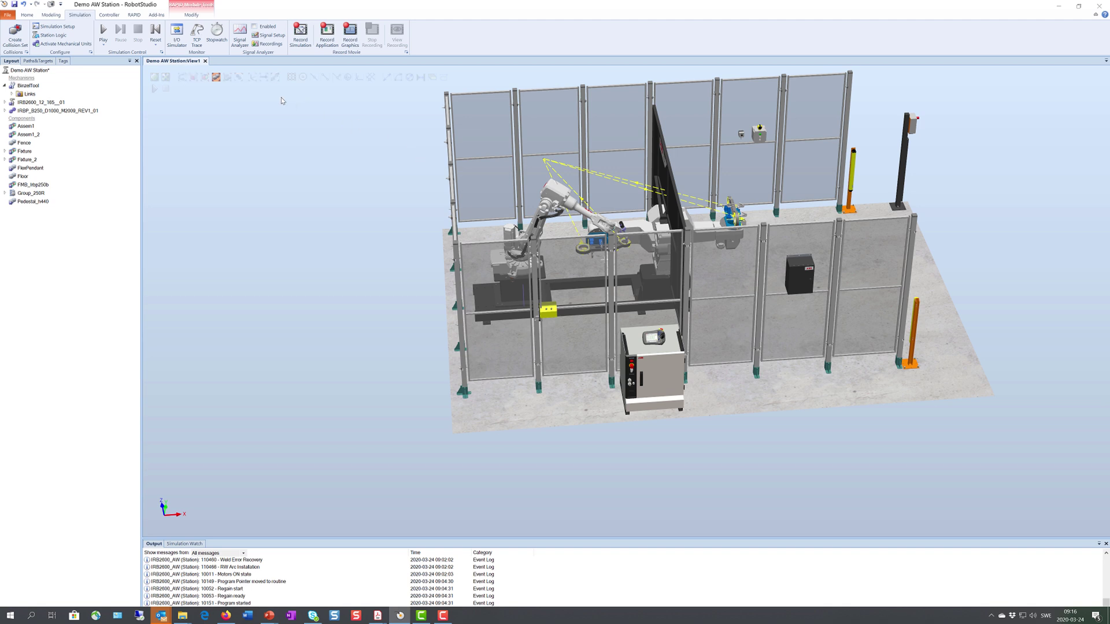
scroll(325, 138, "up", 1)
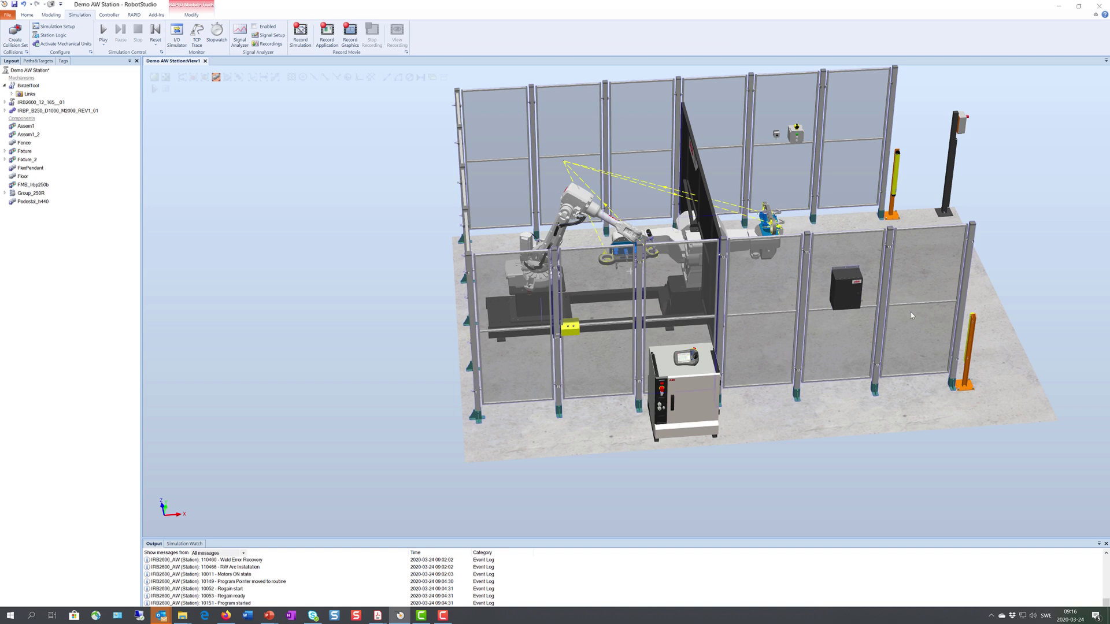
left_click_drag(910, 311, 867, 328, "ctrl+shift")
scroll(867, 328, "up", 3)
scroll(868, 328, "down", 3)
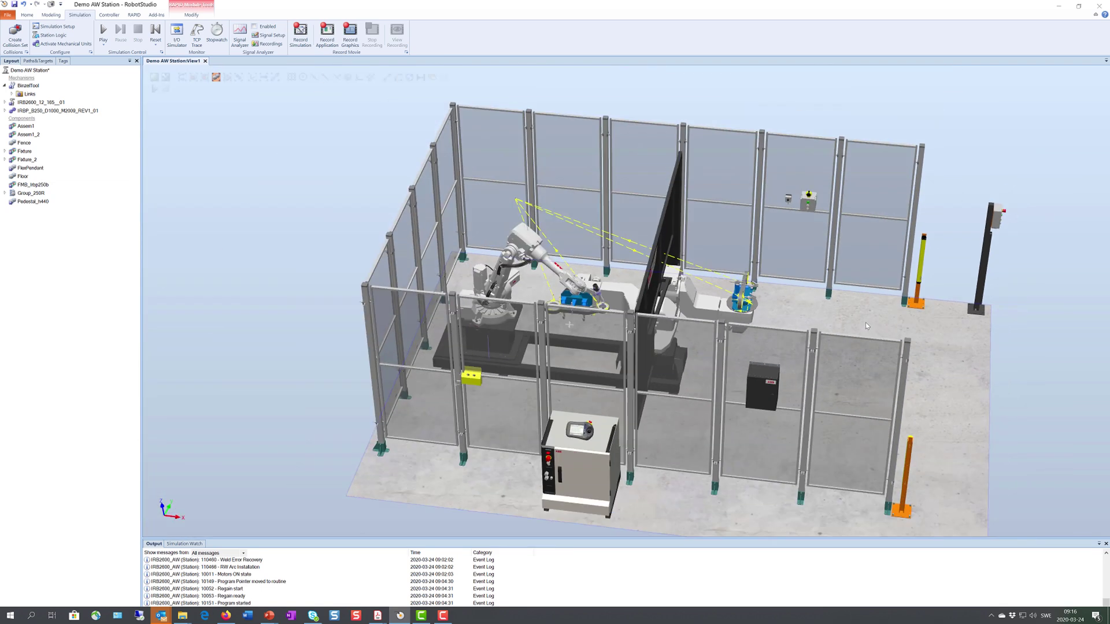
left_click(26, 15)
left_click(26, 15)
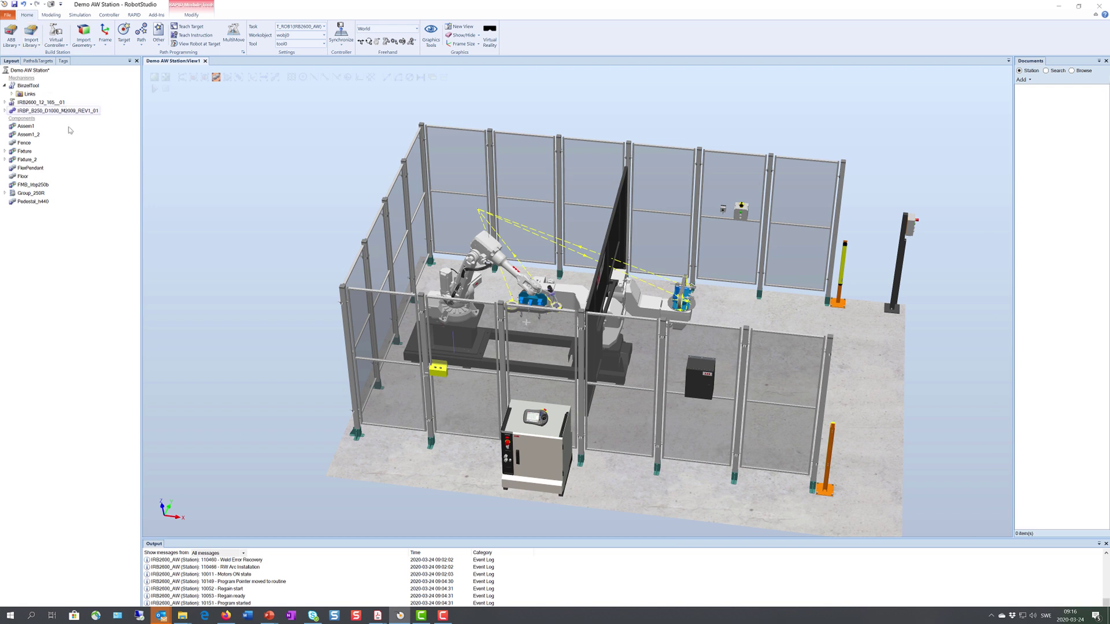